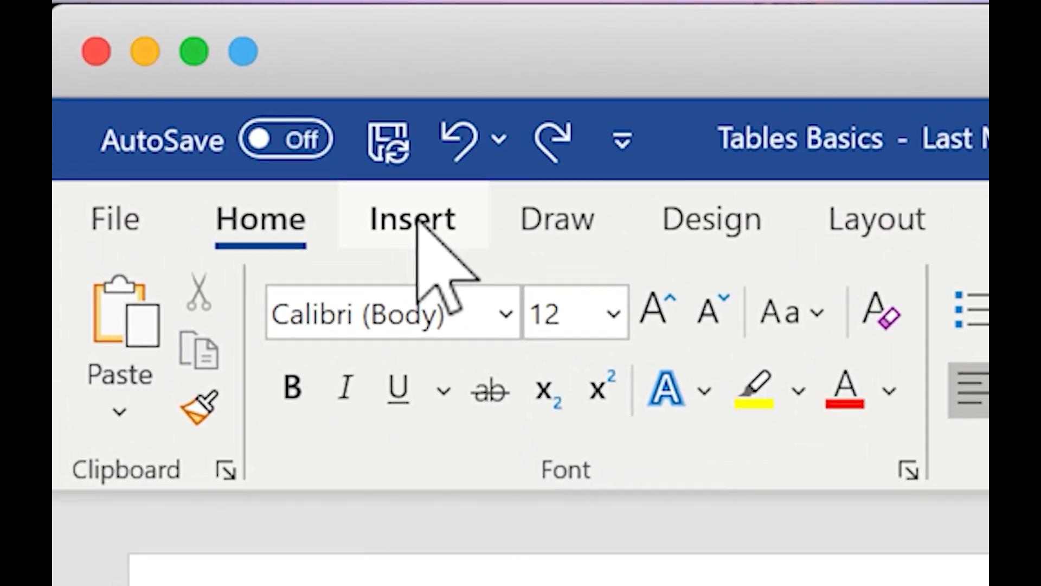
Step: Insert a table with 5 columns and 6 rows under the "Creating a 5x6 Table" heading
{"action": "left_click", "coordinate": [162, 81]}
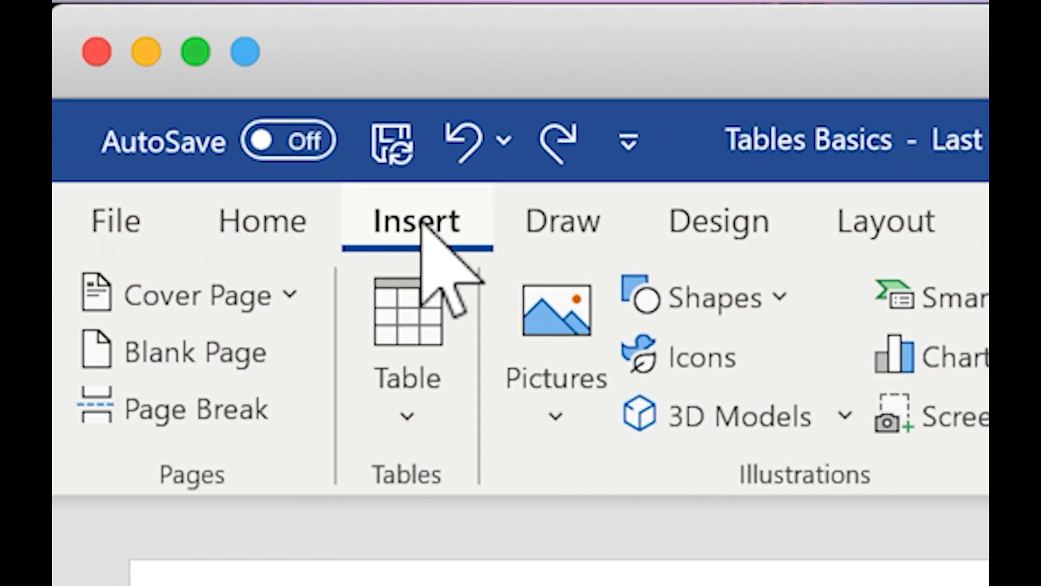
{"action": "left_click", "coordinate": [425, 314]}
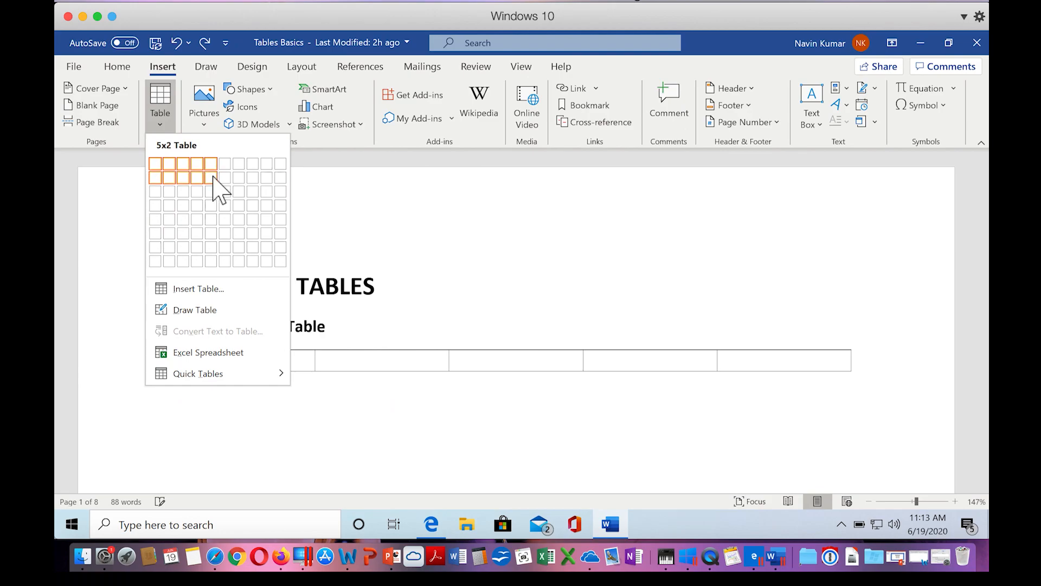
{"action": "left_click", "coordinate": [213, 235]}
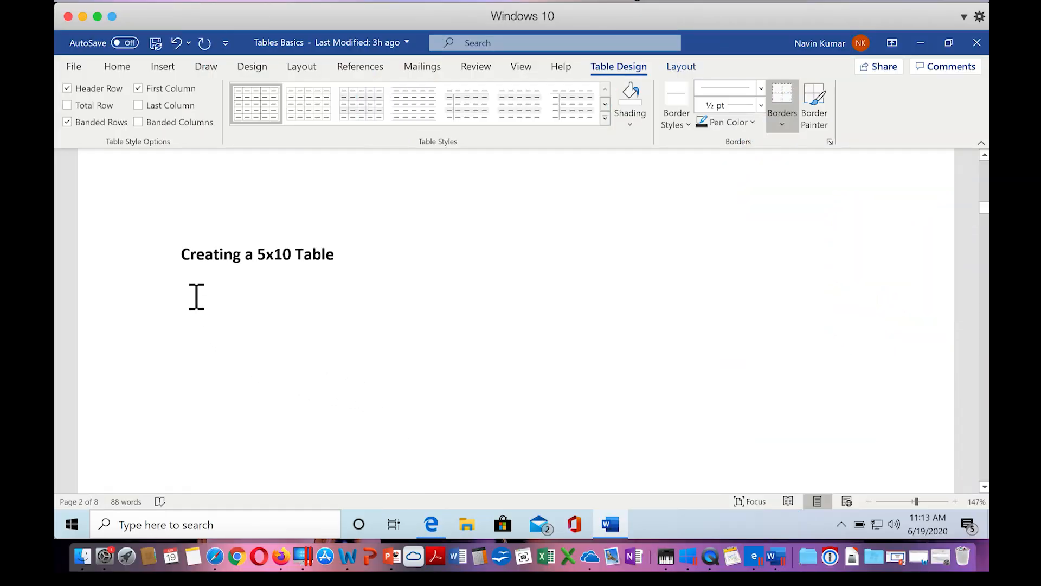
Step: Insert a table with 5 columns and 10 rows under the "Creating a 5x10 Table" heading, specifying its size numerically
{"action": "left_click", "coordinate": [196, 297]}
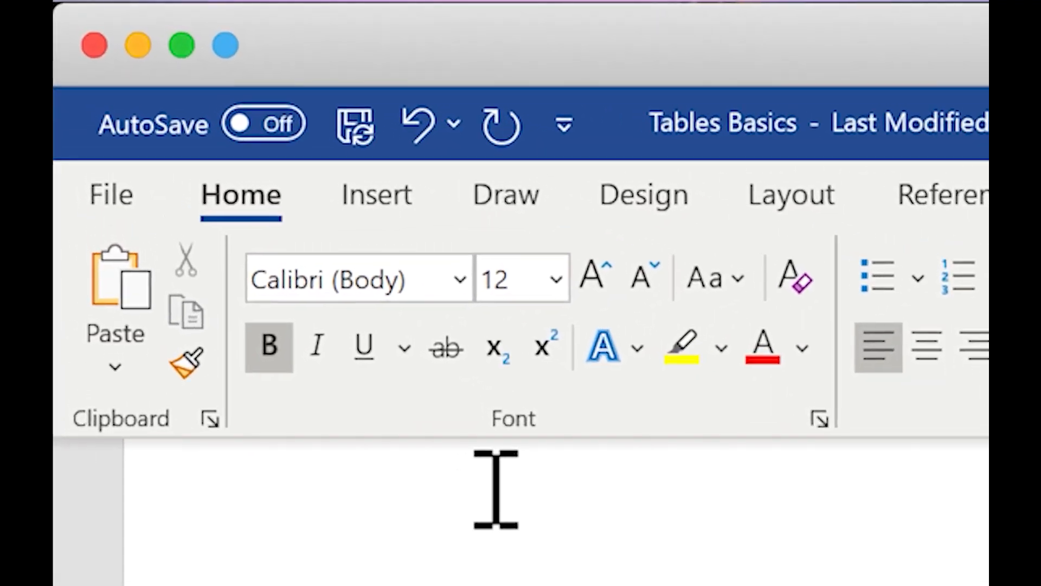
{"action": "left_click", "coordinate": [404, 193]}
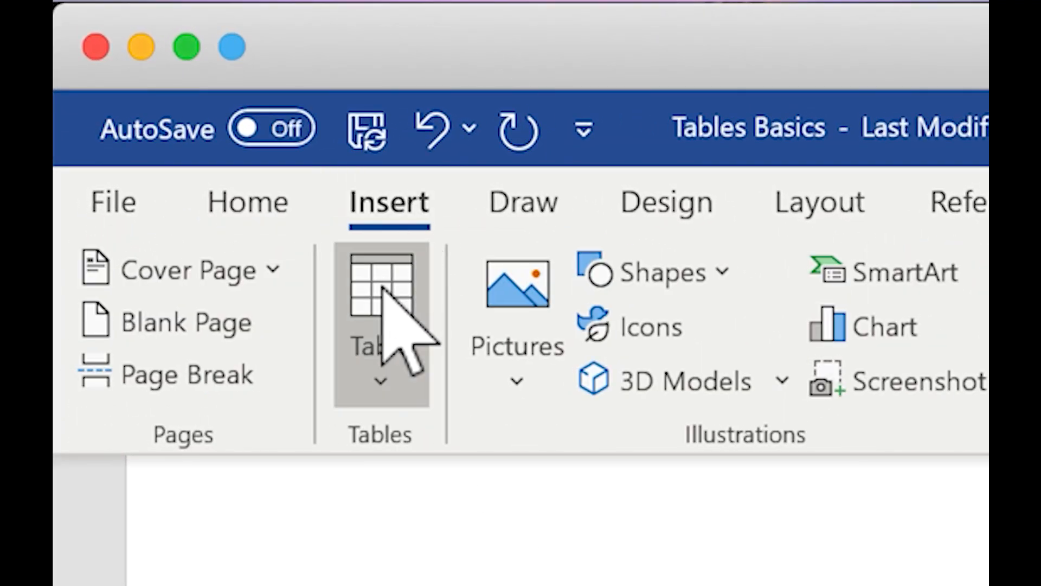
{"action": "left_click", "coordinate": [383, 288]}
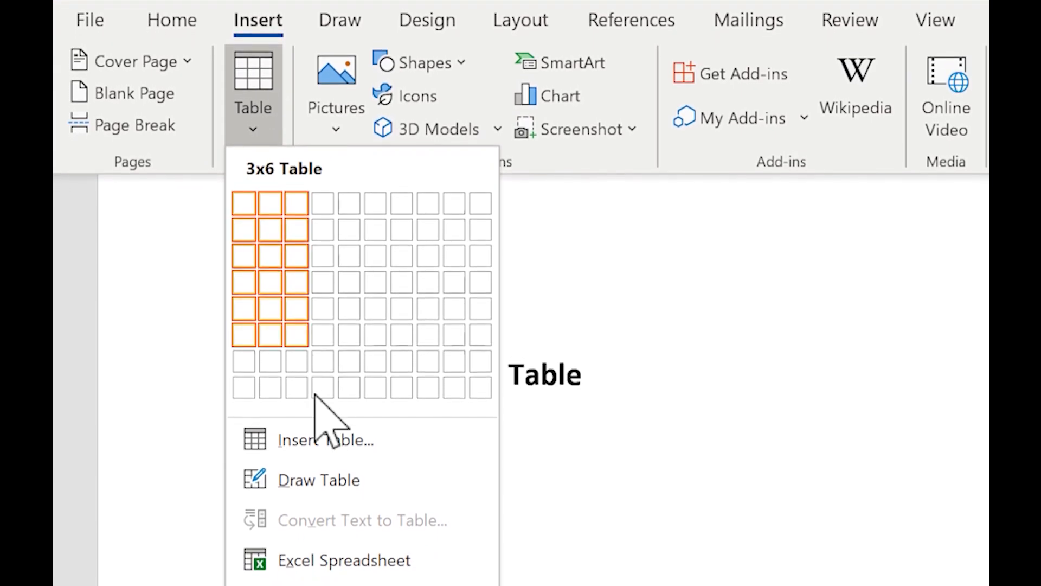
{"action": "left_click", "coordinate": [320, 435]}
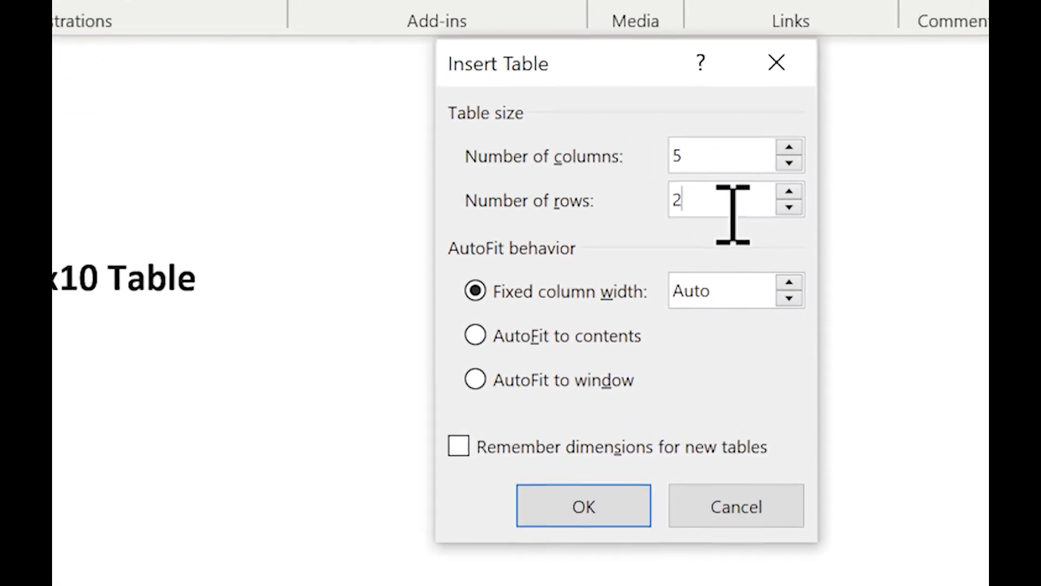
{"action": "key", "text": "BackSpace"}
{"action": "type", "text": "10"}
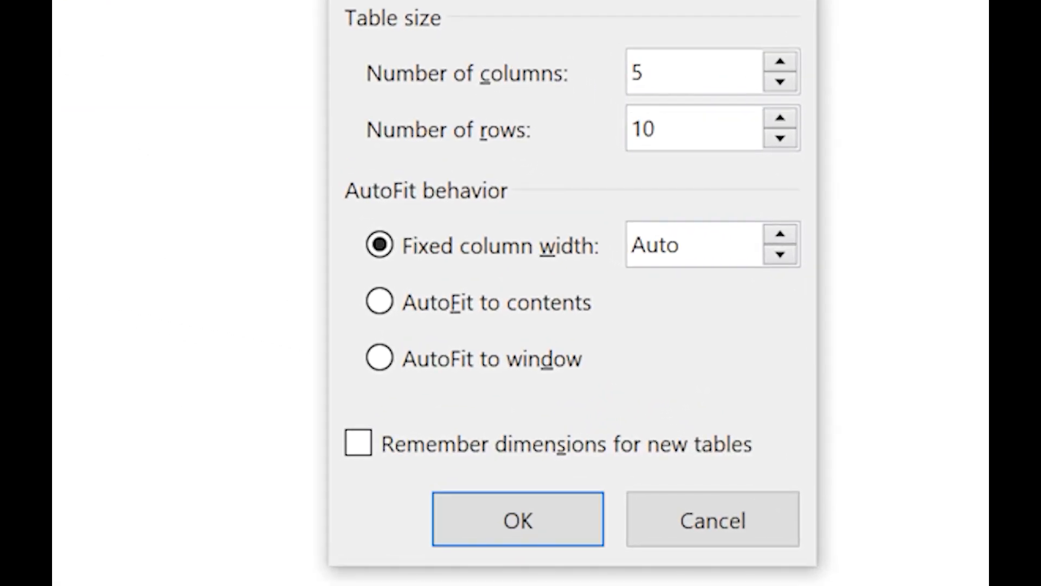
{"action": "left_click", "coordinate": [558, 507]}
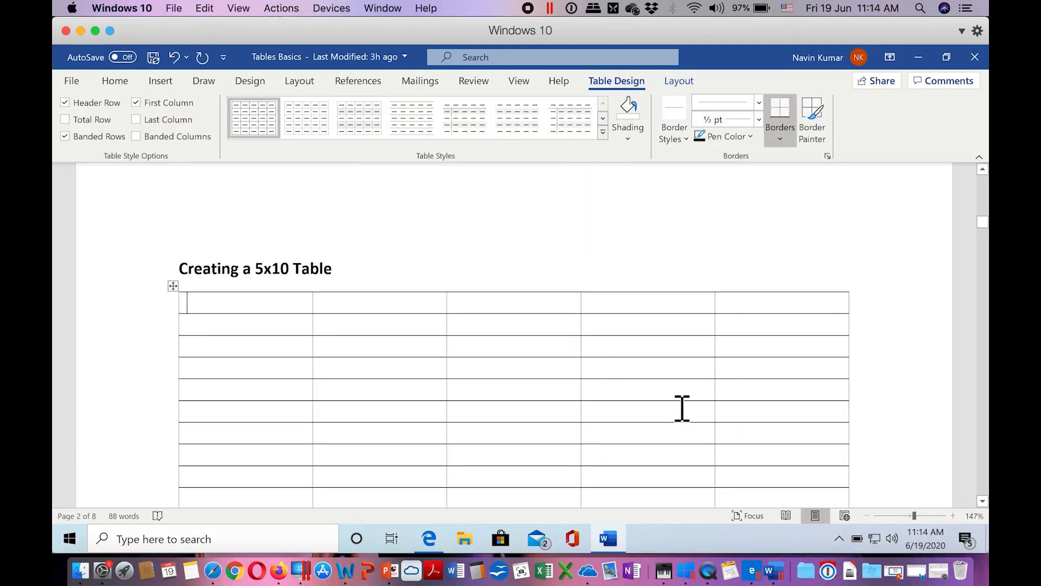
Step: Draw the outer border of a table across the page under the "Drawing a 3x4 Table" heading with Draw Table
{"action": "scroll", "coordinate": [682, 408], "scroll_direction": "down", "scroll_amount": 1}
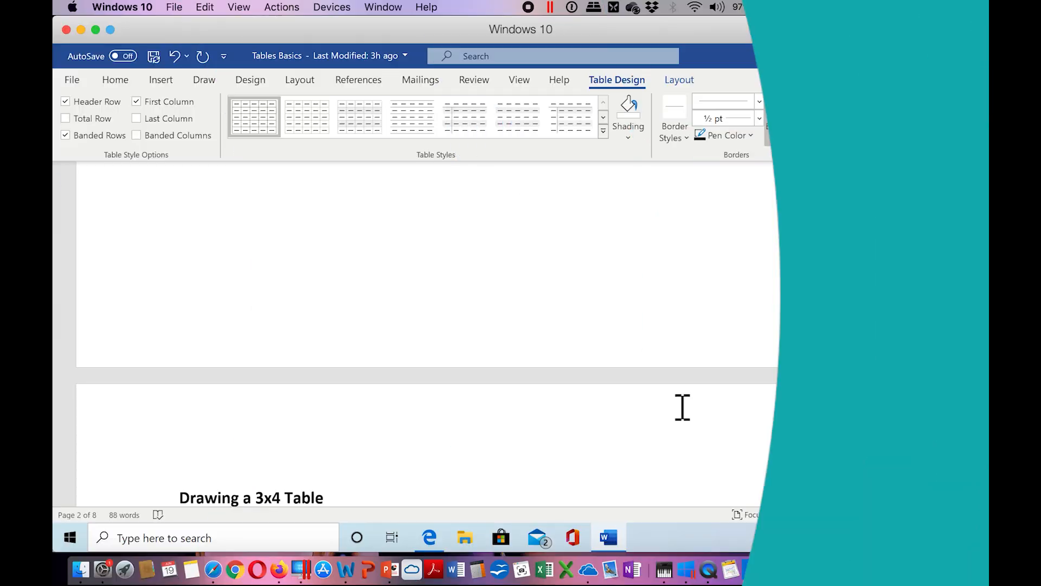
{"action": "scroll", "coordinate": [682, 407], "scroll_direction": "down", "scroll_amount": 5}
{"action": "scroll", "coordinate": [683, 408], "scroll_direction": "down", "scroll_amount": 2}
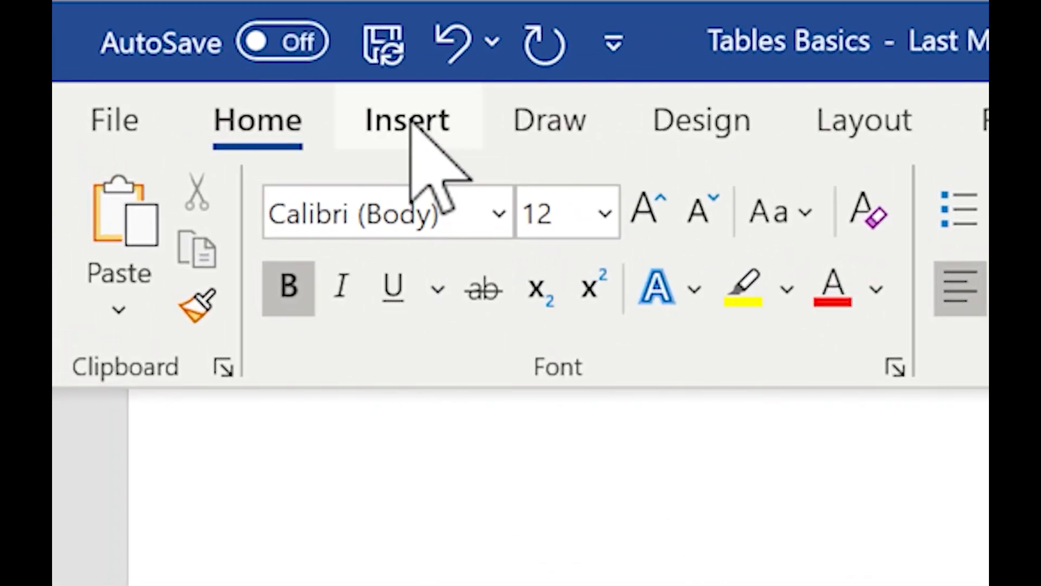
{"action": "left_click", "coordinate": [413, 124]}
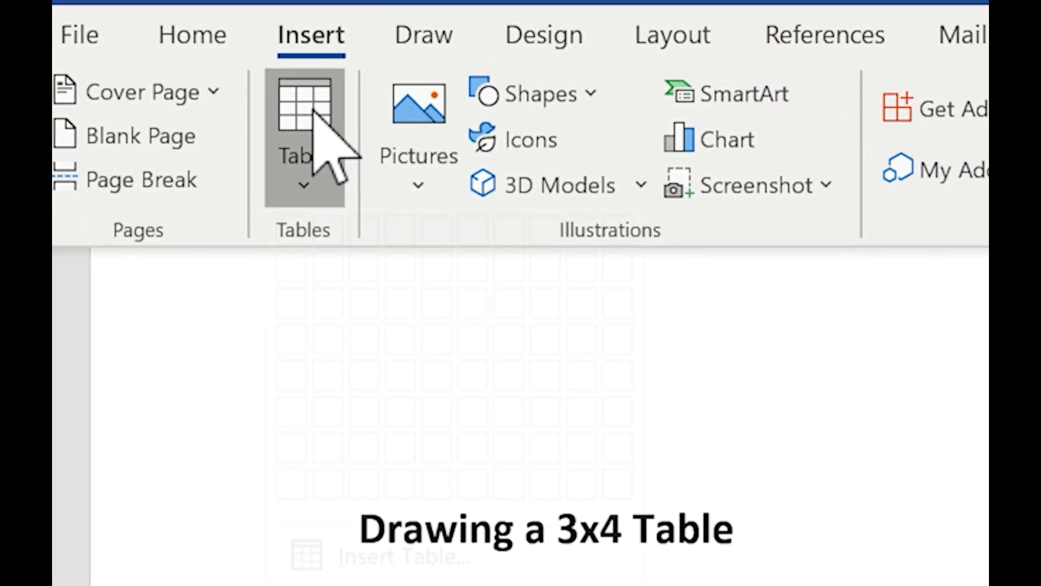
{"action": "left_click", "coordinate": [408, 213]}
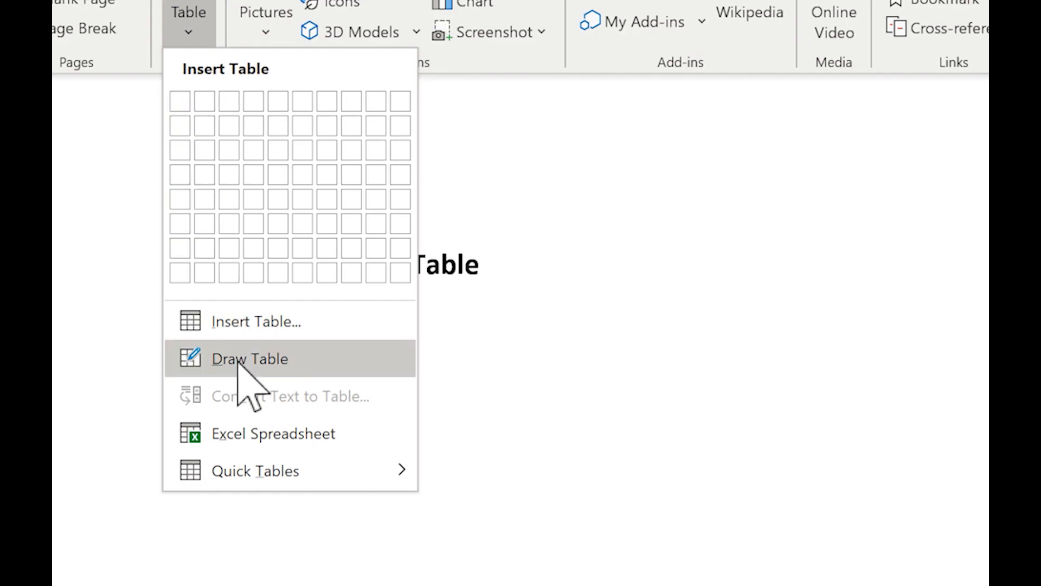
{"action": "left_click", "coordinate": [239, 359]}
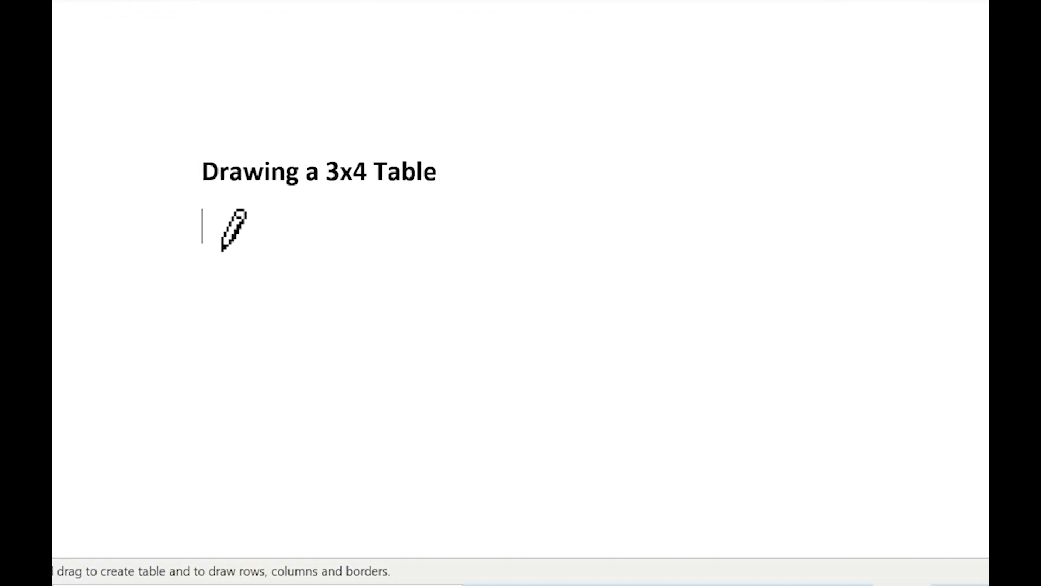
{"action": "mouse_move", "coordinate": [208, 217]}
{"action": "left_mouse_down"}
{"action": "mouse_move", "coordinate": [249, 245]}
{"action": "mouse_move", "coordinate": [688, 407]}
{"action": "mouse_move", "coordinate": [757, 451]}
{"action": "mouse_move", "coordinate": [827, 477]}
{"action": "mouse_move", "coordinate": [861, 507]}
{"action": "left_mouse_up"}
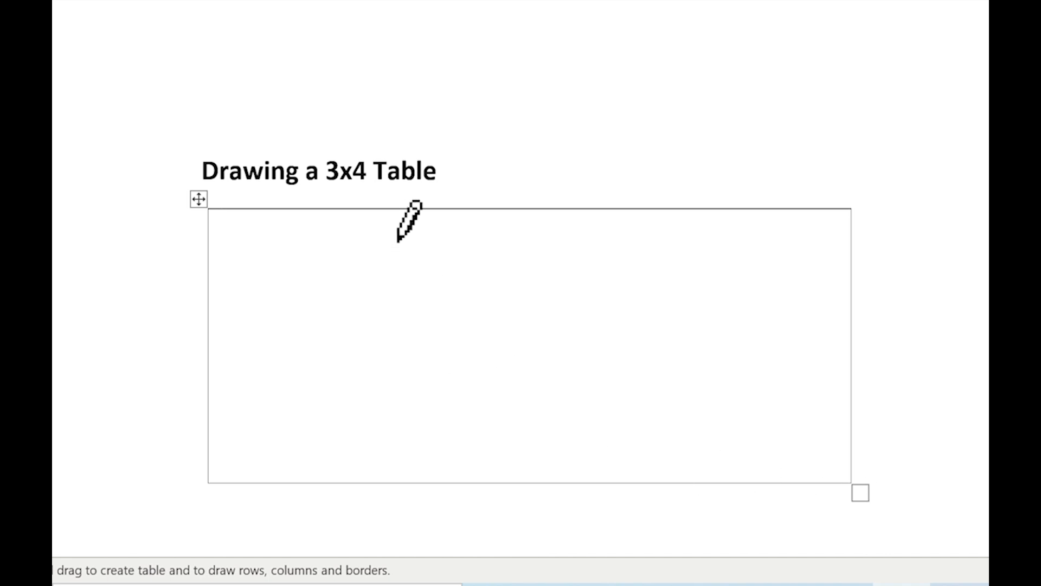
Step: Draw two vertical and three horizontal lines inside the border to divide the table into 3 columns and 4 rows
{"action": "mouse_move", "coordinate": [397, 240]}
{"action": "left_mouse_down"}
{"action": "mouse_move", "coordinate": [415, 460]}
{"action": "mouse_move", "coordinate": [402, 515]}
{"action": "left_mouse_up"}
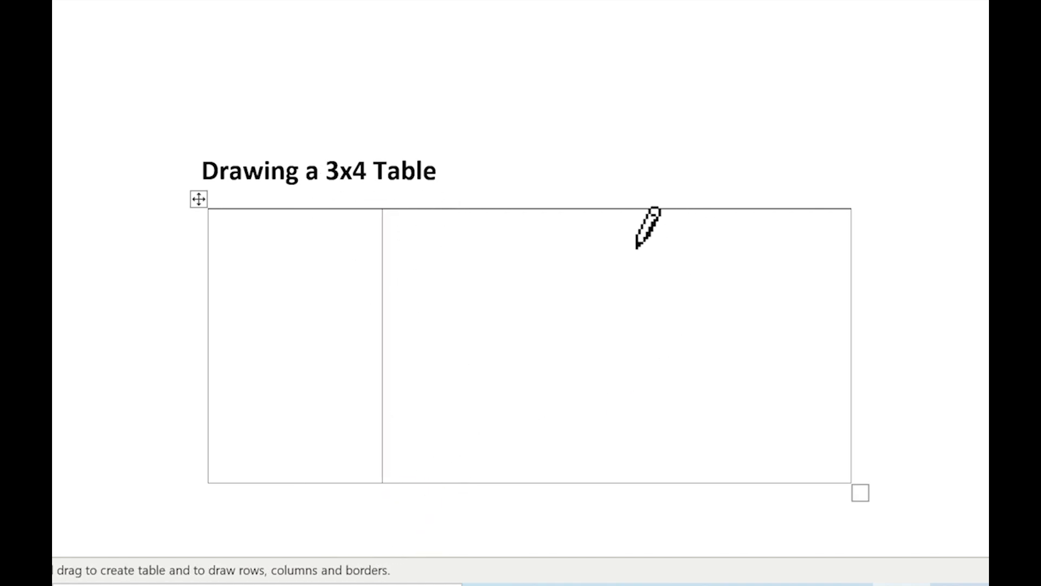
{"action": "left_click_drag", "start_coordinate": [611, 210], "coordinate": [630, 500]}
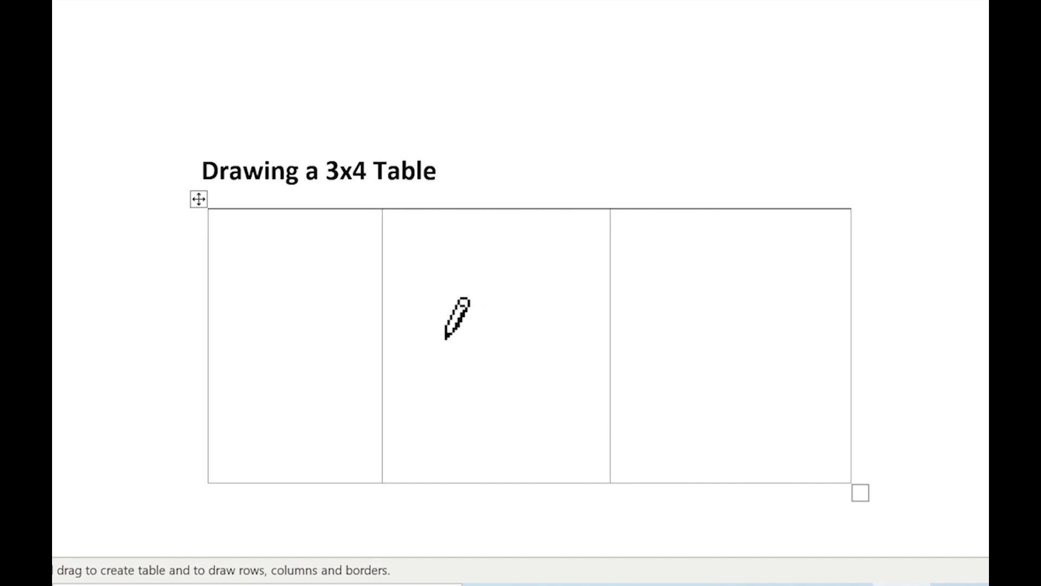
{"action": "mouse_move", "coordinate": [206, 266]}
{"action": "left_mouse_down"}
{"action": "mouse_move", "coordinate": [724, 265]}
{"action": "mouse_move", "coordinate": [741, 287]}
{"action": "left_mouse_up"}
{"action": "left_click_drag", "start_coordinate": [209, 340], "coordinate": [797, 344]}
{"action": "mouse_move", "coordinate": [234, 450]}
{"action": "left_mouse_down"}
{"action": "mouse_move", "coordinate": [401, 442]}
{"action": "mouse_move", "coordinate": [657, 455]}
{"action": "mouse_move", "coordinate": [800, 449]}
{"action": "left_mouse_up"}
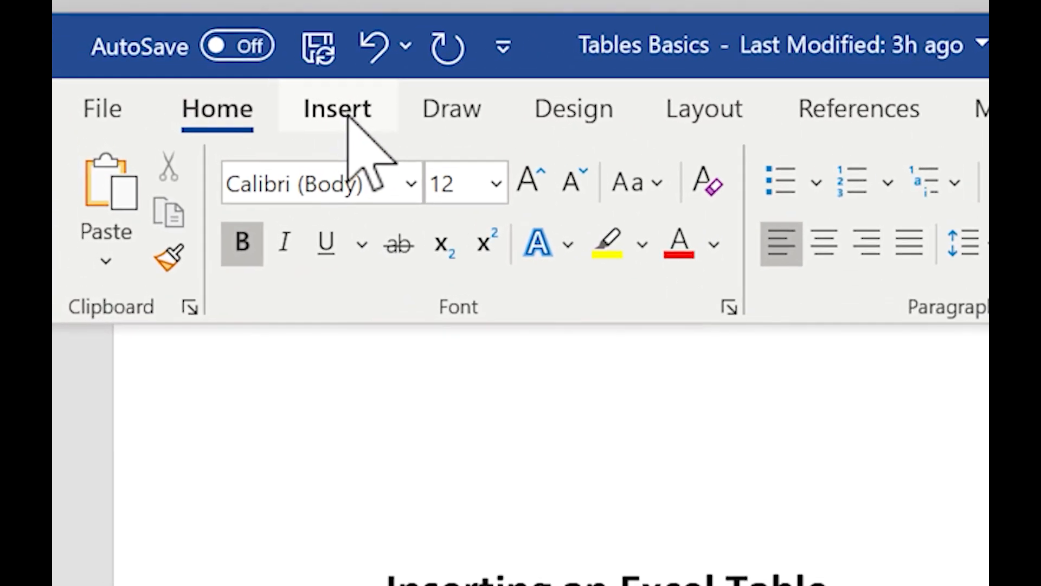
Step: Insert an Excel spreadsheet under the "Inserting an Excel Table" heading and return to the document
{"action": "left_click", "coordinate": [421, 129]}
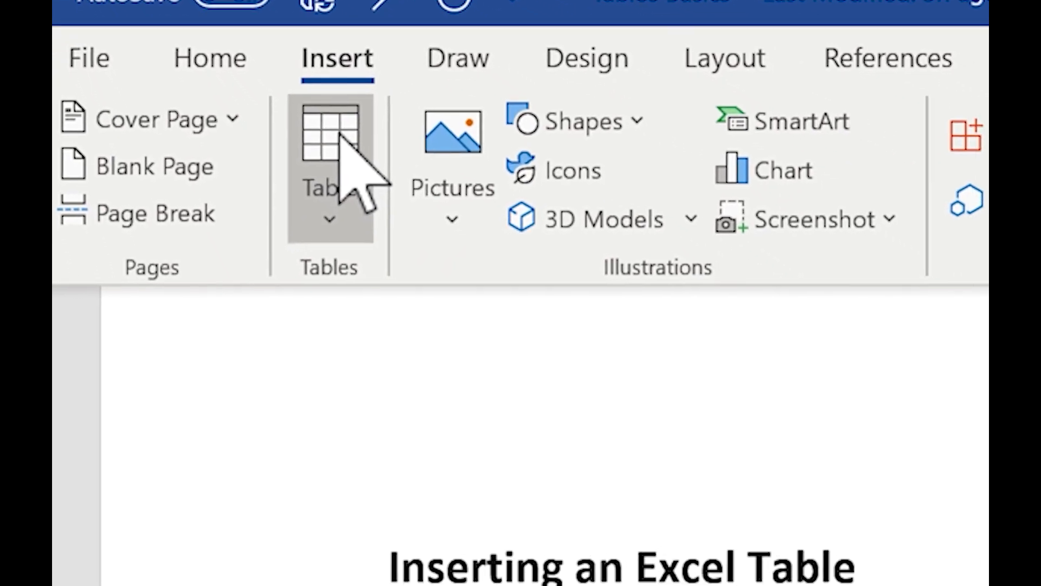
{"action": "left_click", "coordinate": [295, 88]}
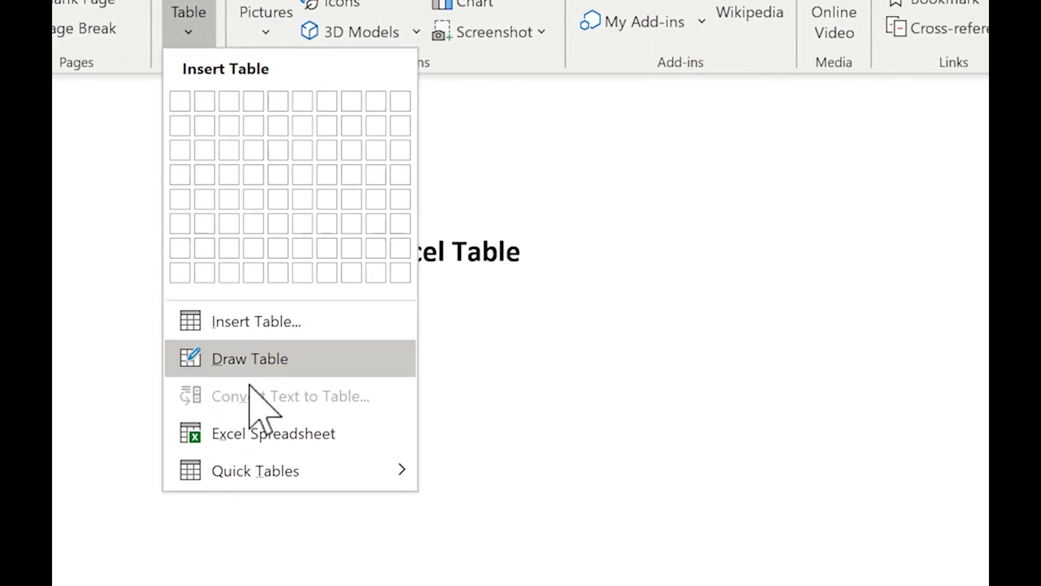
{"action": "left_click", "coordinate": [260, 434]}
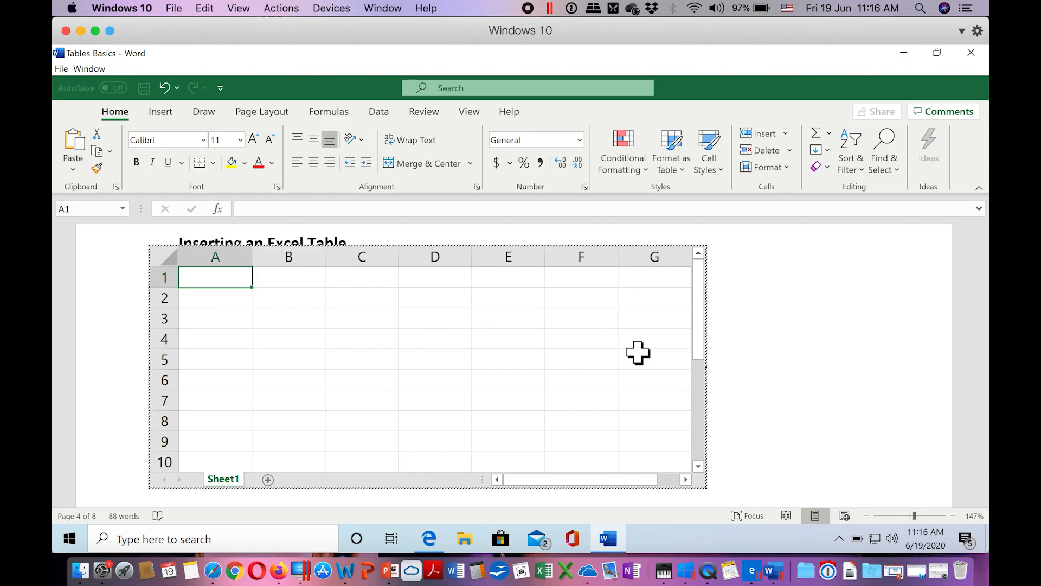
{"action": "left_click", "coordinate": [830, 358]}
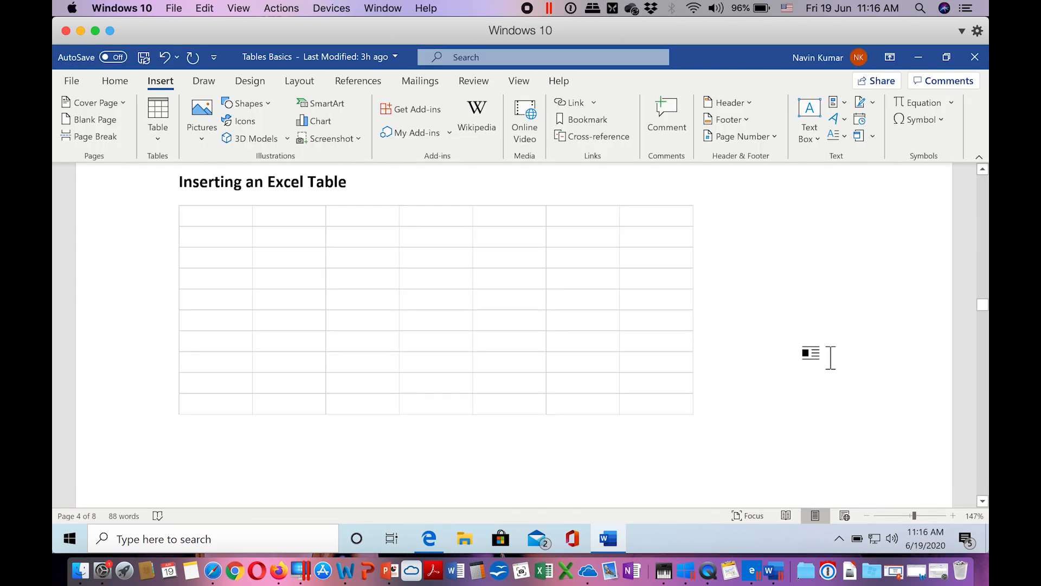
Step: Reopen the embedded Excel worksheet for editing and leave it again without entering data
{"action": "left_click", "coordinate": [581, 329]}
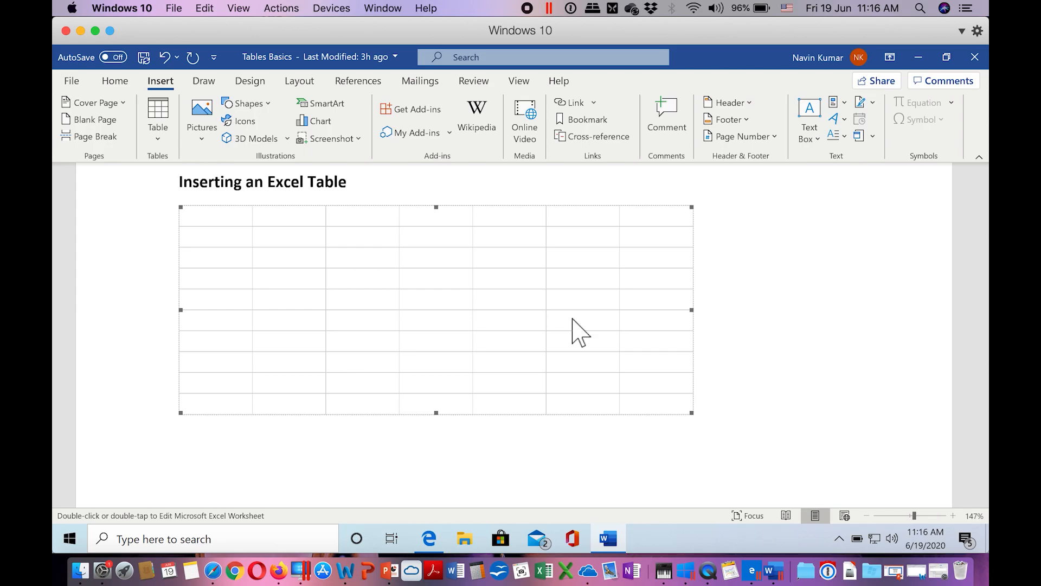
{"action": "double_click", "coordinate": [573, 301]}
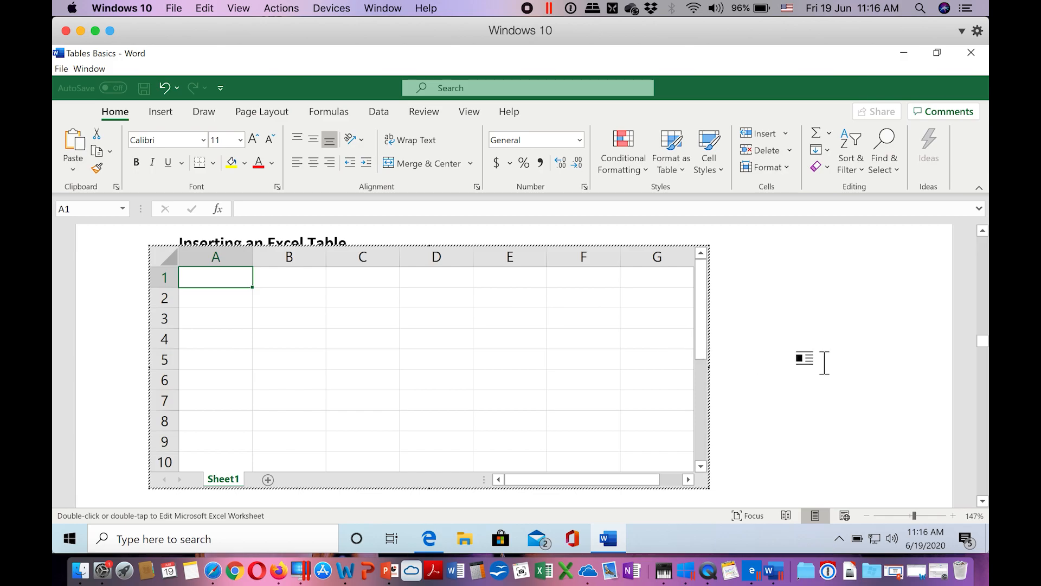
{"action": "left_click", "coordinate": [844, 360]}
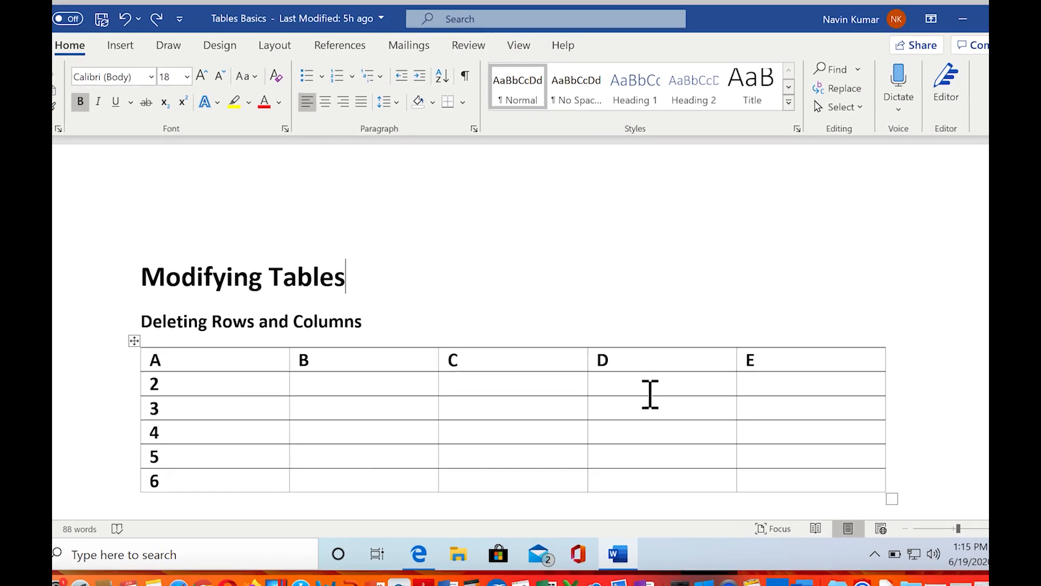
Step: Delete column D from the table under the "Deleting Rows and Columns" heading
{"action": "left_click", "coordinate": [638, 391]}
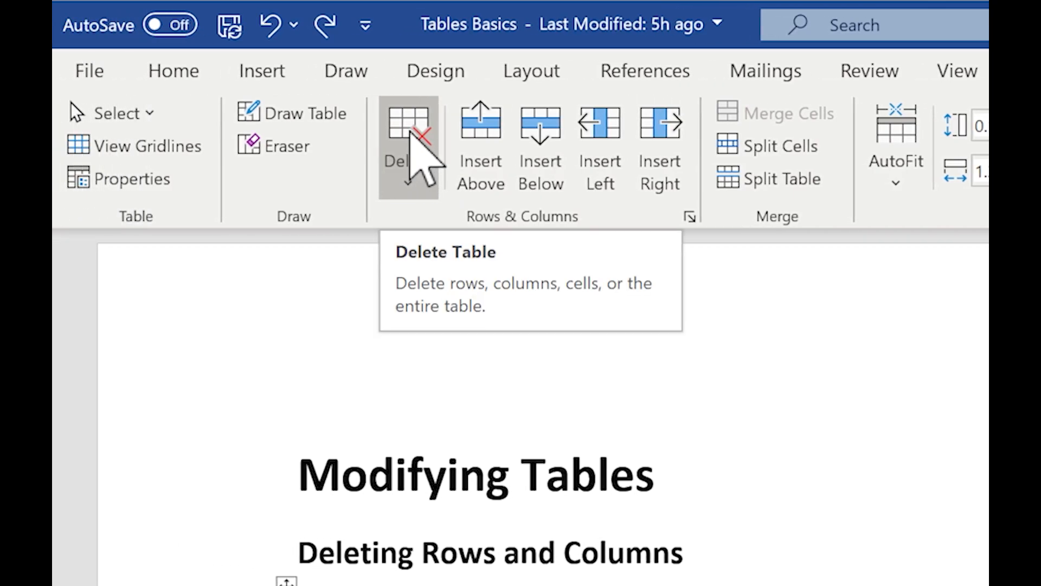
{"action": "left_click", "coordinate": [411, 133]}
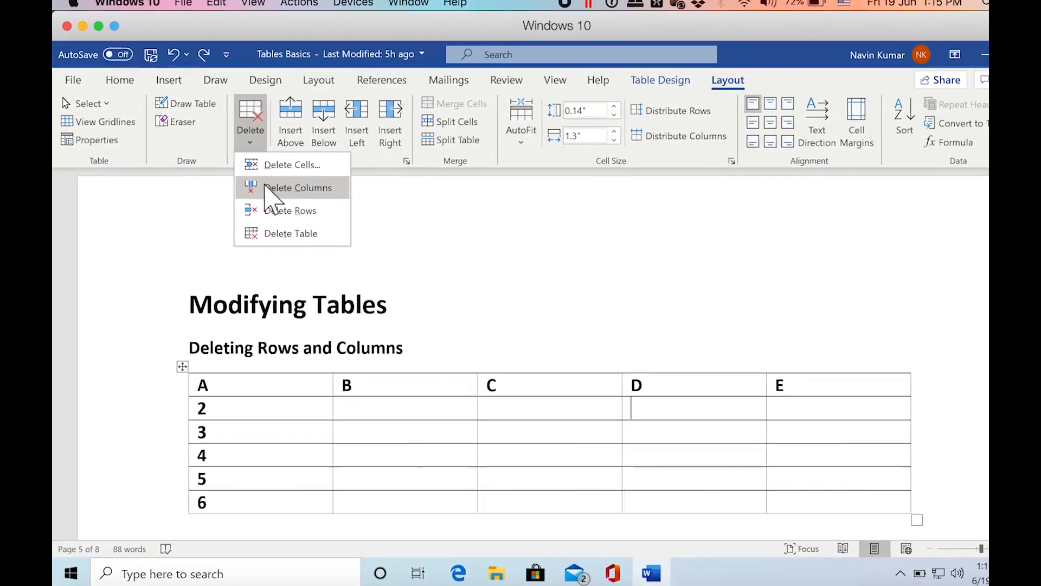
{"action": "left_click", "coordinate": [435, 260]}
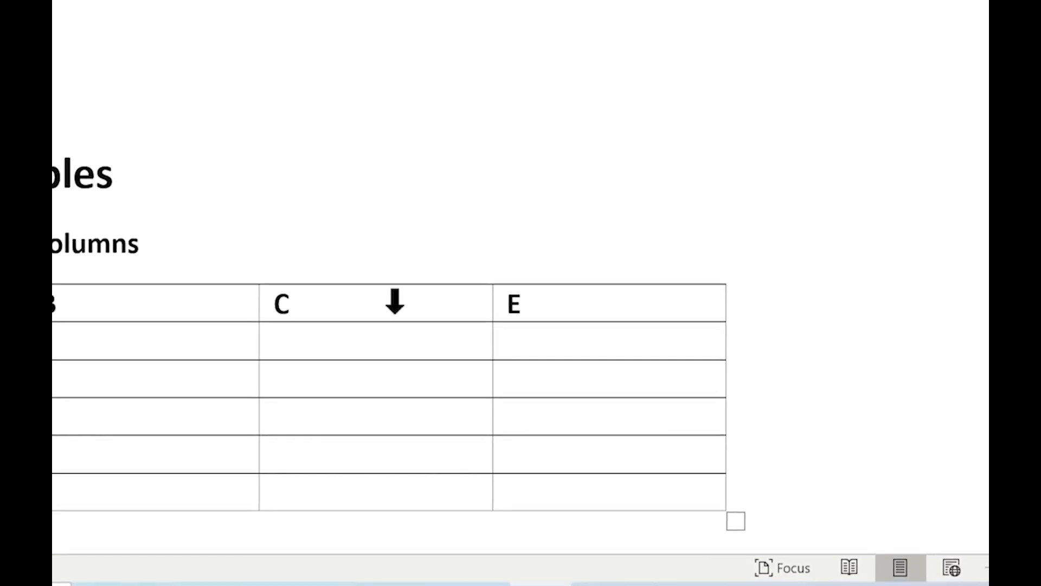
Step: Select the whole of column C in the table and delete it
{"action": "left_click", "coordinate": [462, 335]}
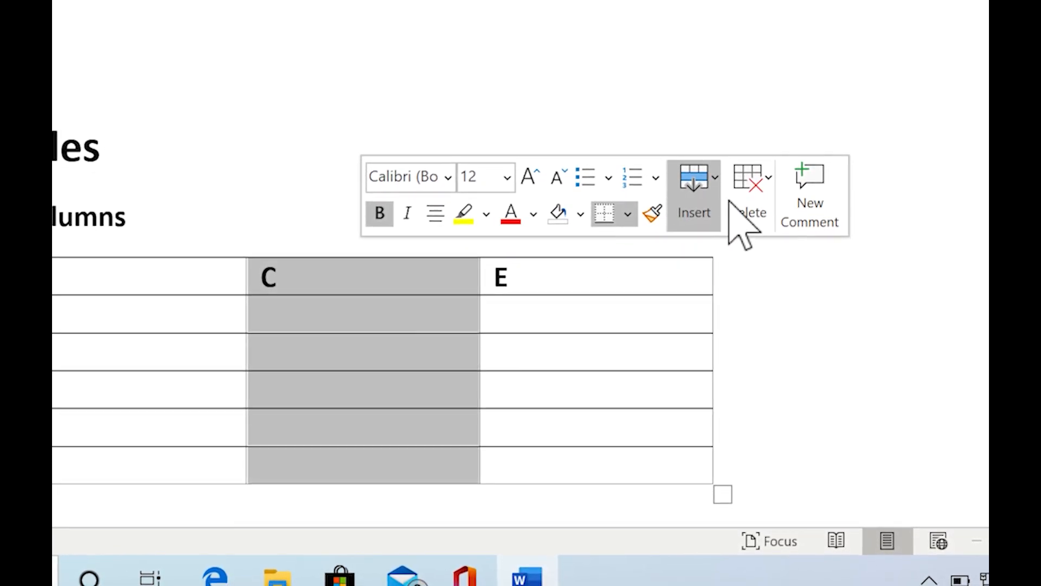
{"action": "left_click", "coordinate": [759, 181]}
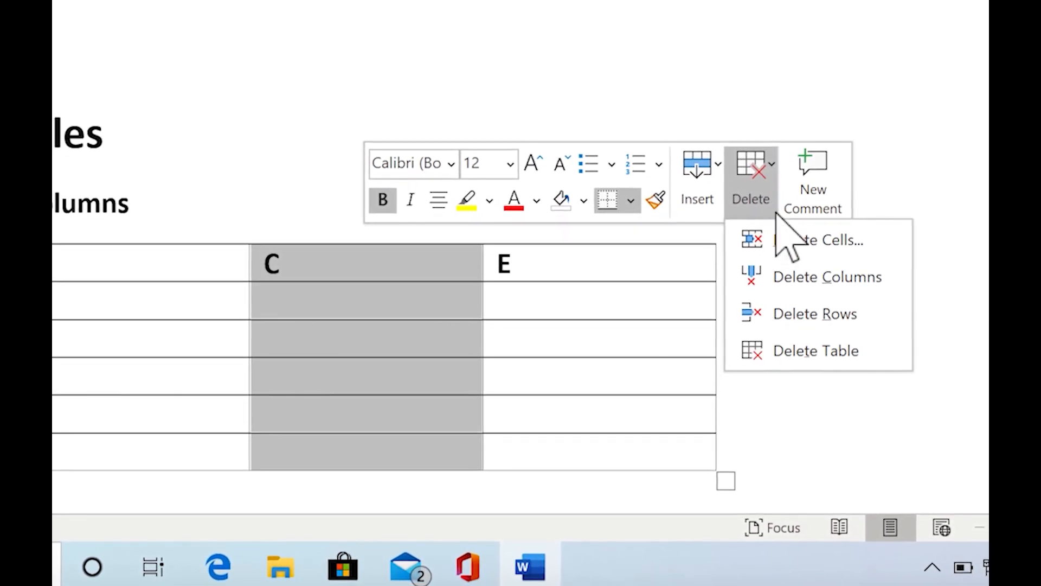
{"action": "left_click", "coordinate": [808, 278]}
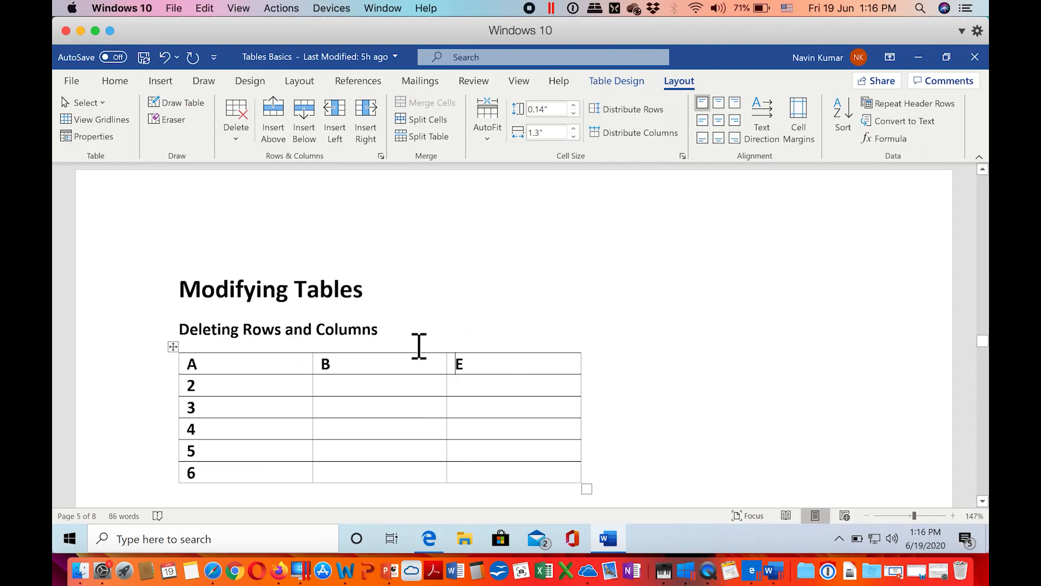
Step: Delete columns B and E together and undo all the column deletions made in this table
{"action": "left_click", "coordinate": [414, 362]}
{"action": "left_click_drag", "start_coordinate": [414, 362], "coordinate": [492, 365]}
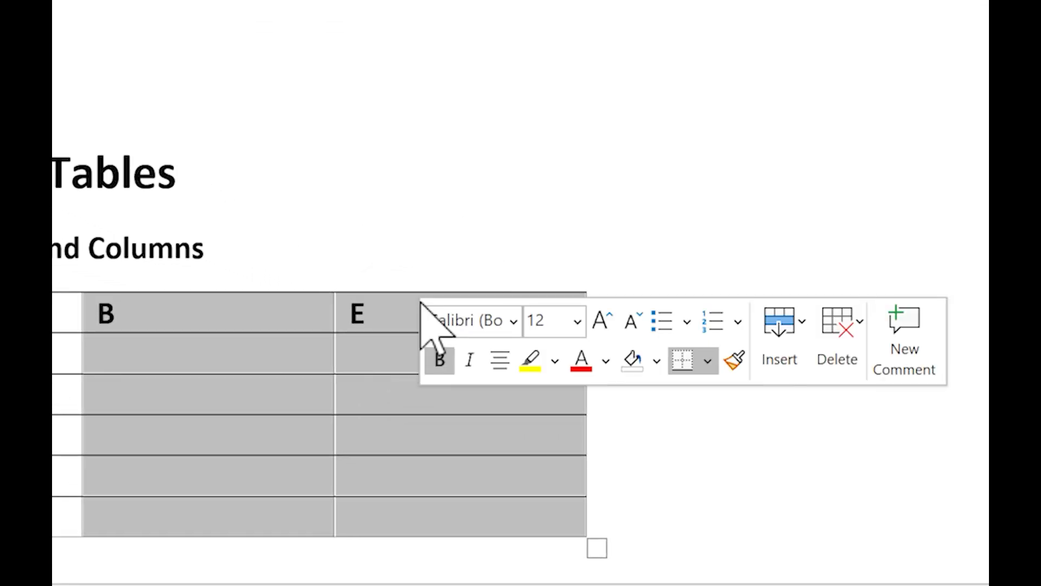
{"action": "left_click", "coordinate": [840, 327]}
{"action": "left_click", "coordinate": [911, 445]}
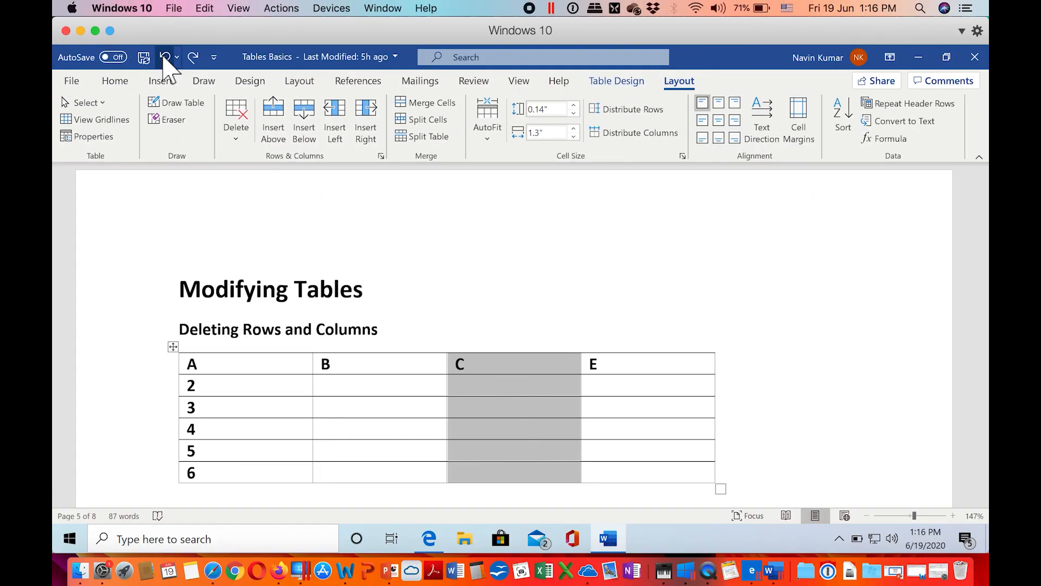
{"action": "left_click", "coordinate": [165, 55]}
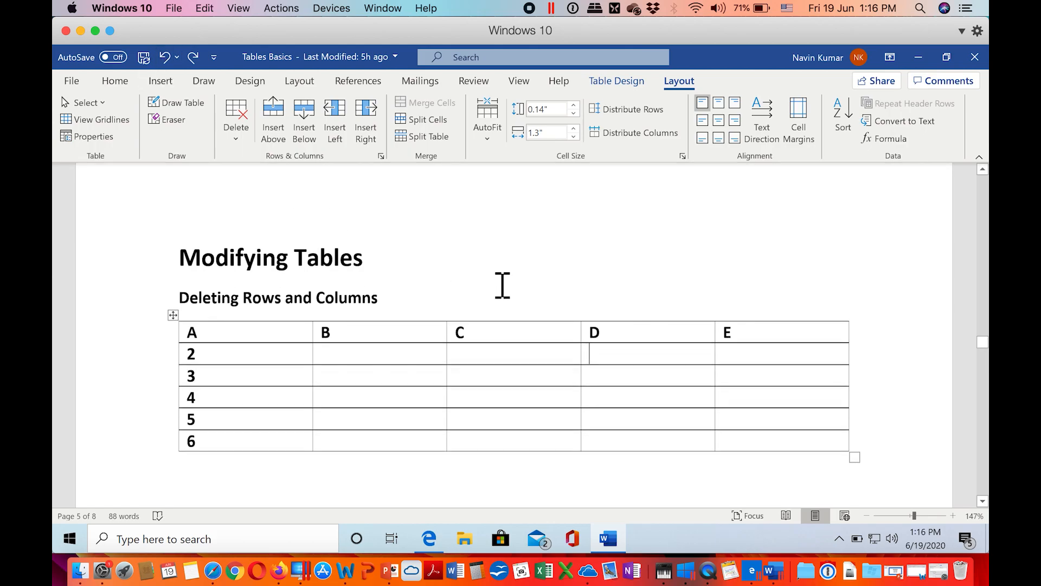
Step: Delete row 3 from the table under the "Deleting Rows and Columns" heading
{"action": "scroll", "coordinate": [503, 286], "scroll_direction": "down", "scroll_amount": 1}
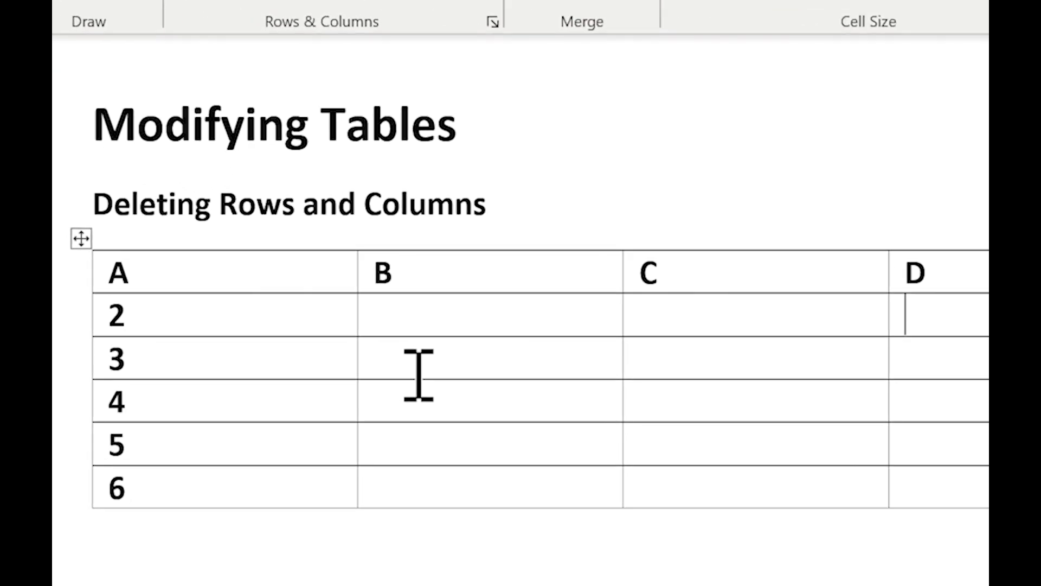
{"action": "left_click", "coordinate": [344, 334]}
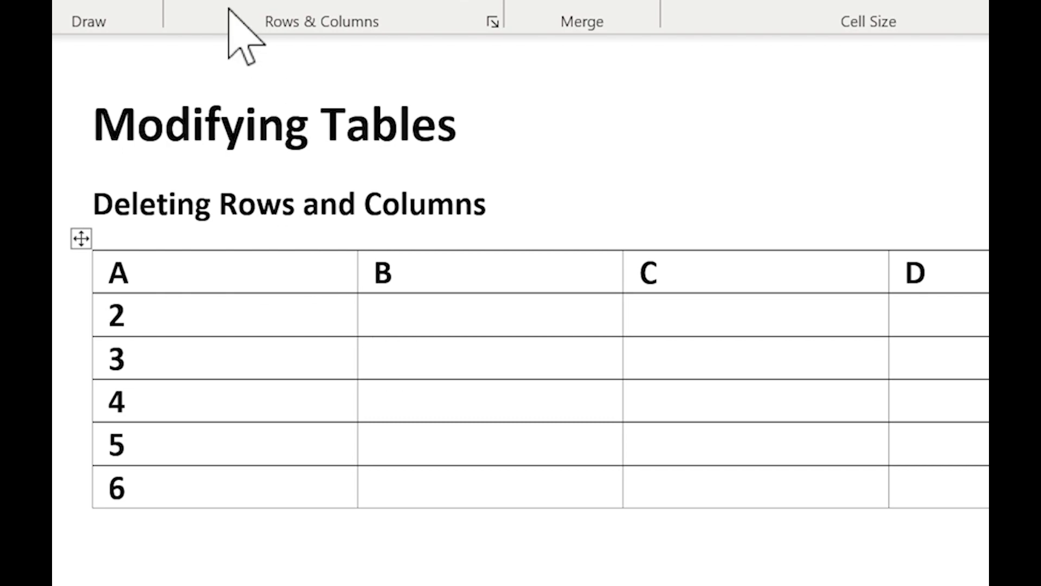
{"action": "left_click", "coordinate": [204, 0]}
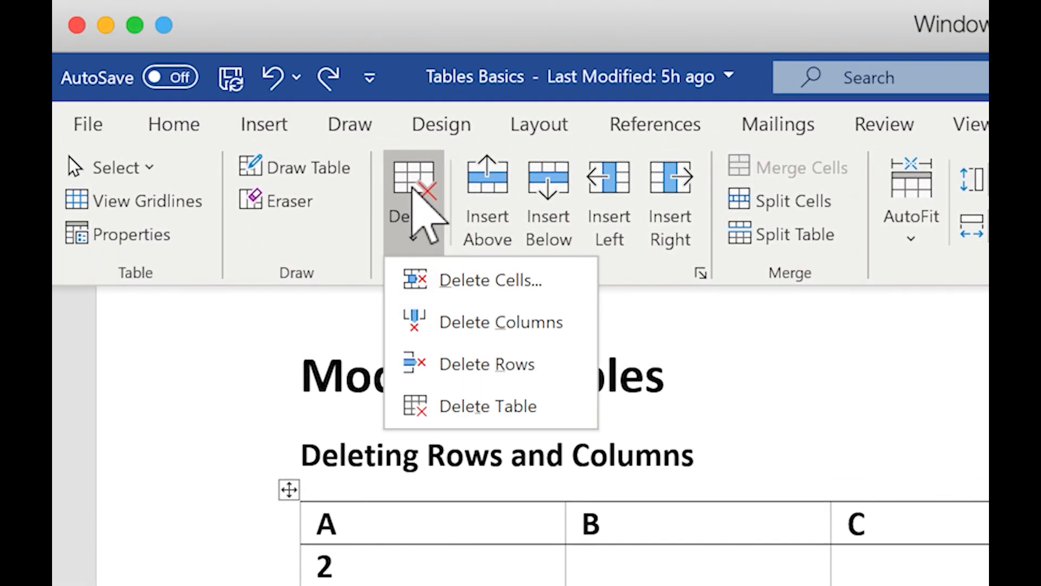
{"action": "left_click", "coordinate": [476, 362]}
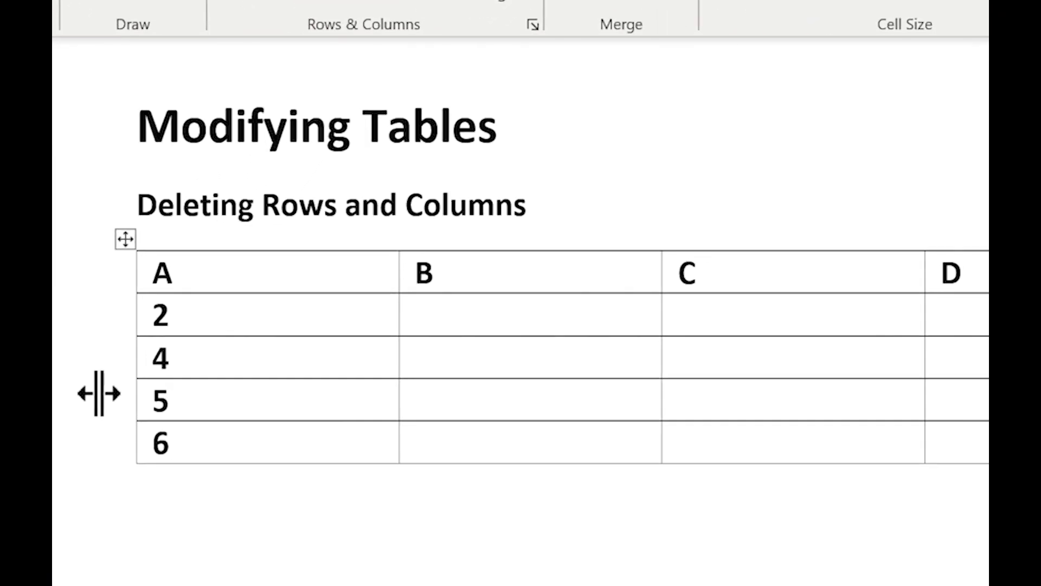
Step: Select the whole of row 4 in the table and delete it
{"action": "left_click", "coordinate": [160, 344]}
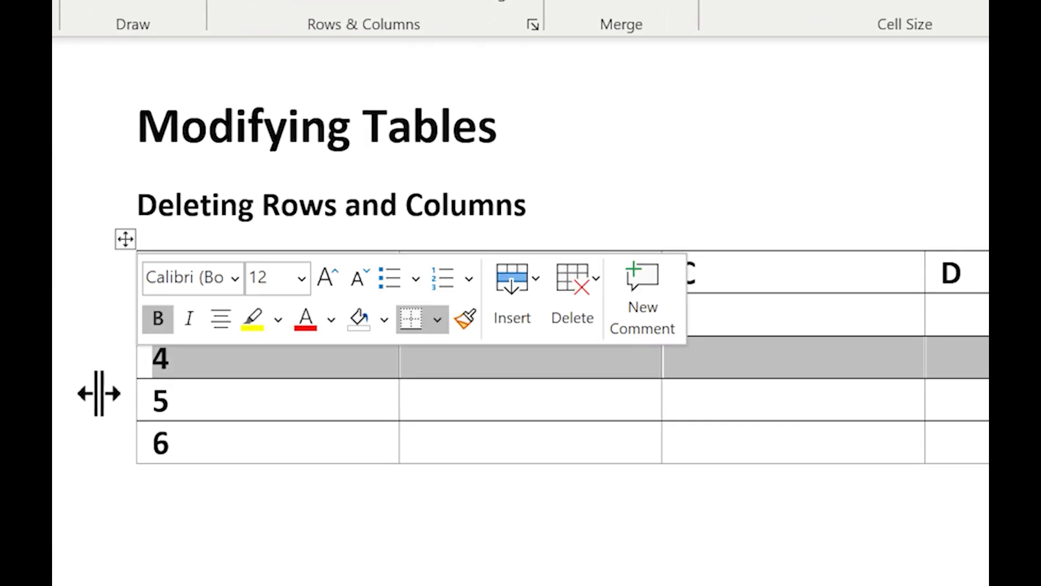
{"action": "left_click", "coordinate": [588, 280]}
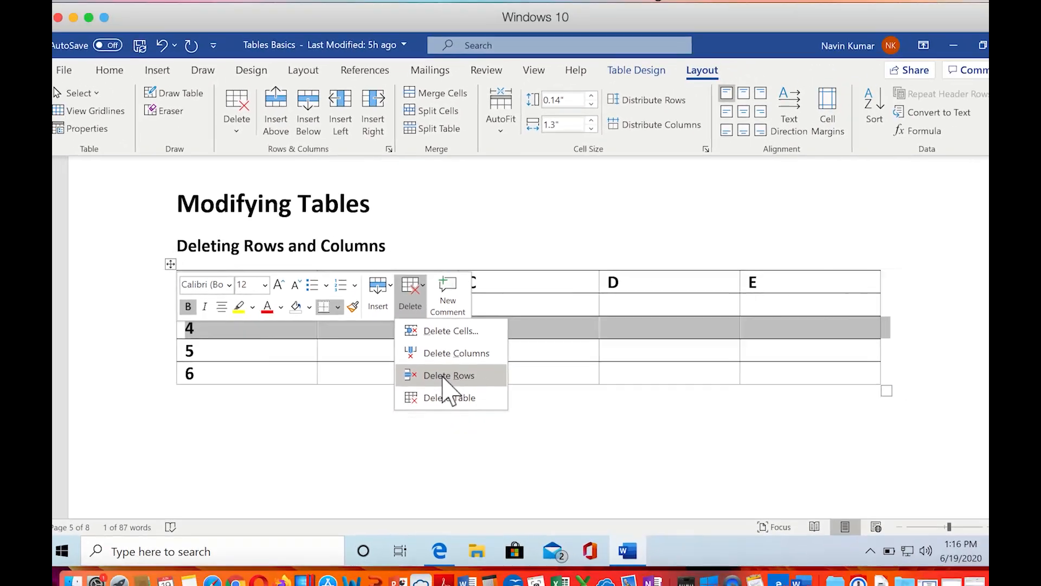
{"action": "left_click", "coordinate": [613, 447]}
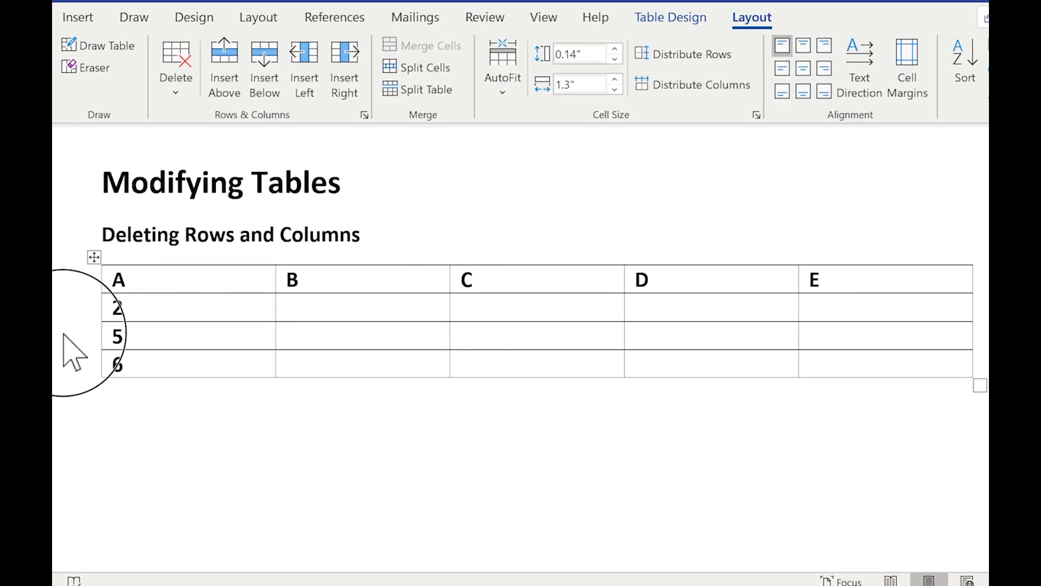
Step: Select rows 5 and 6 together and delete both from the table
{"action": "left_click_drag", "start_coordinate": [145, 327], "coordinate": [146, 354]}
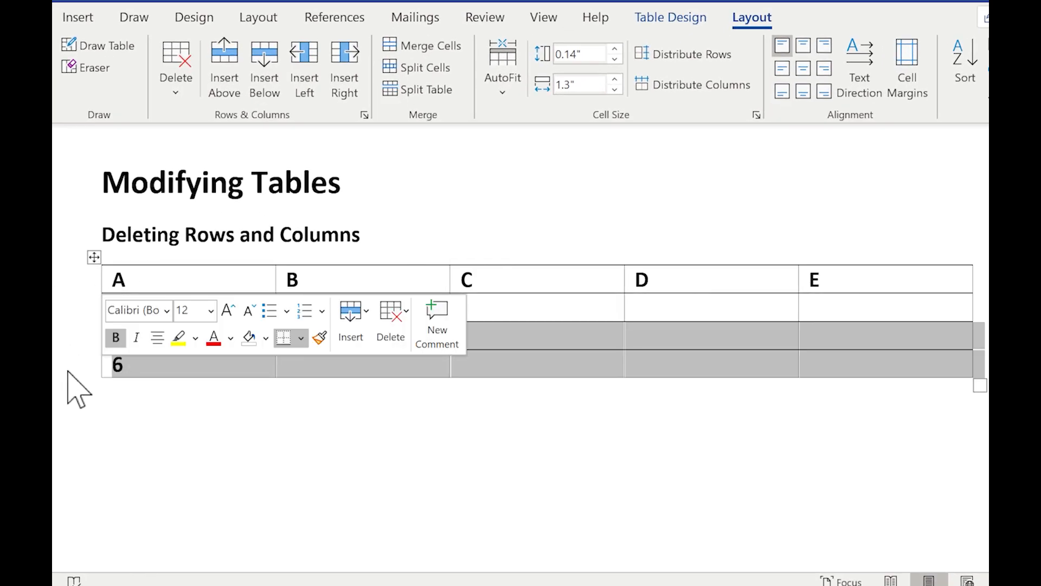
{"action": "left_click", "coordinate": [392, 314]}
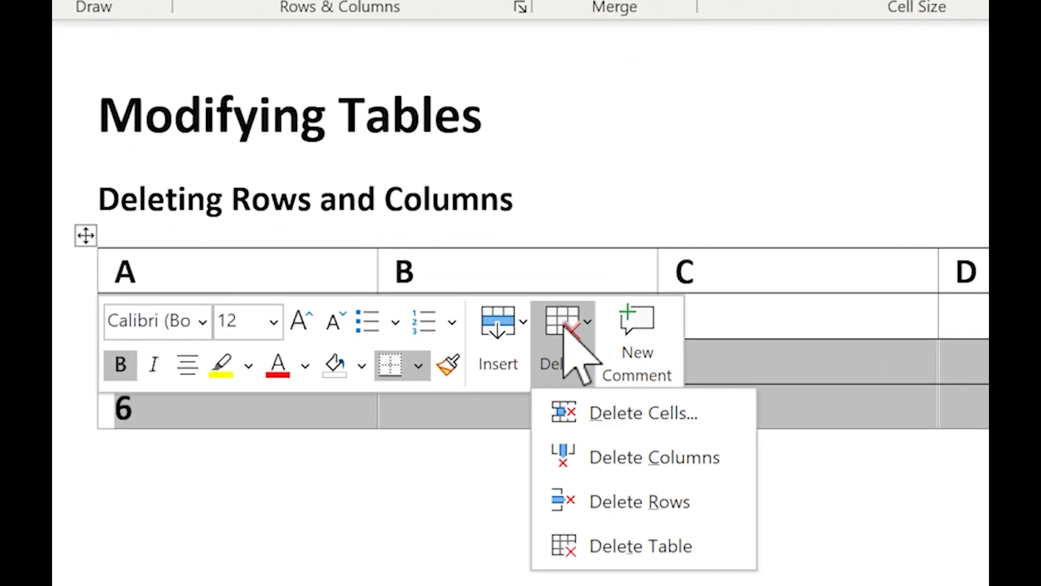
{"action": "left_click", "coordinate": [651, 501]}
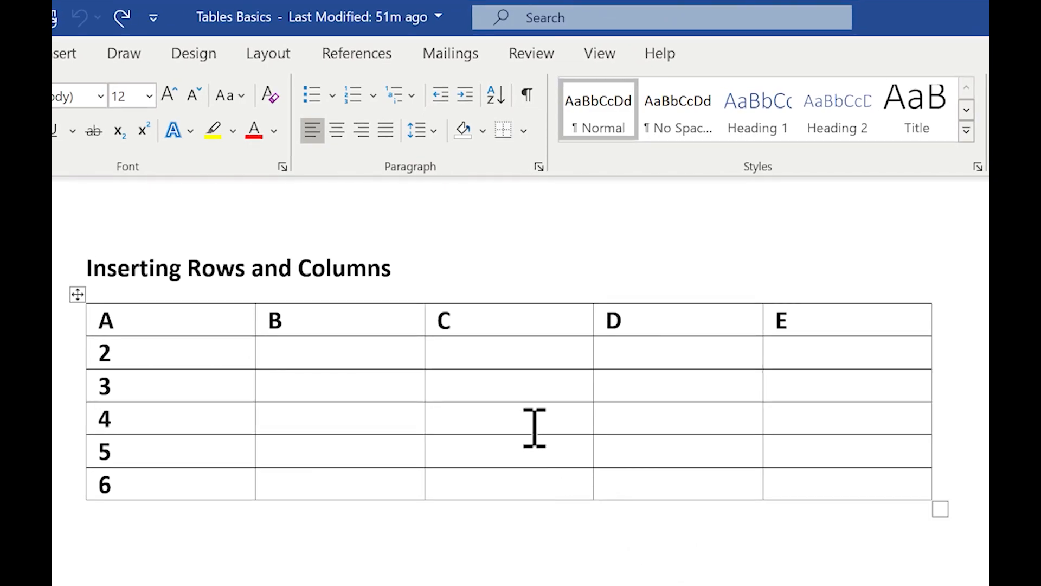
Step: Insert one blank column to the right of column C and one to its left in the "Inserting Rows and Columns" table
{"action": "left_click", "coordinate": [520, 368]}
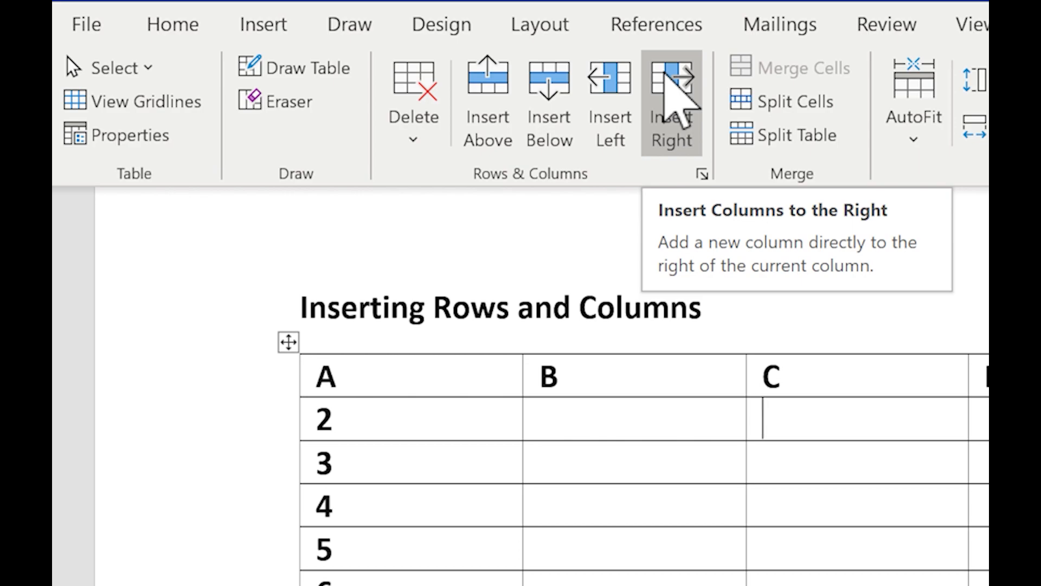
{"action": "left_click", "coordinate": [667, 81]}
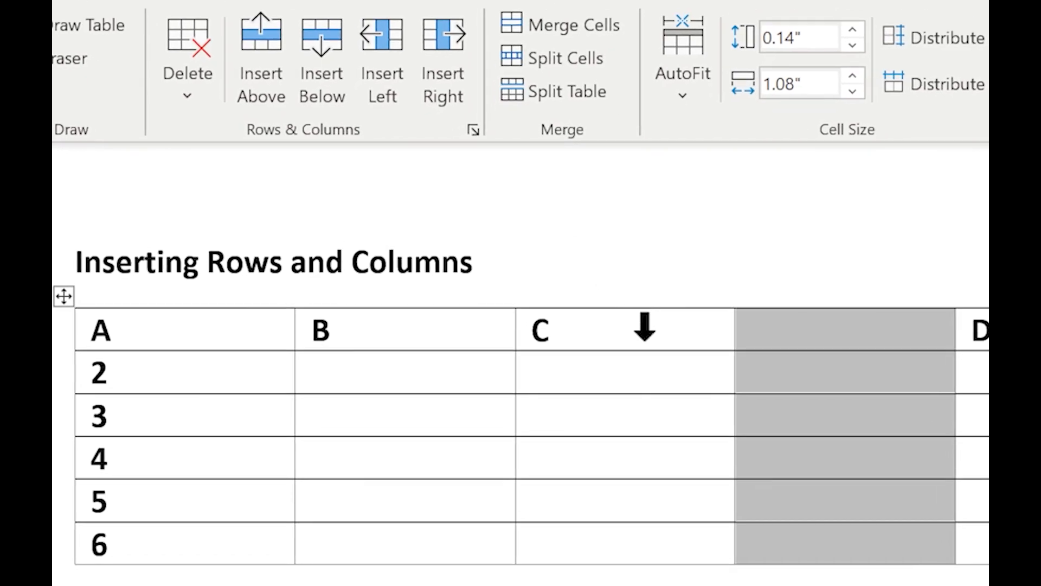
{"action": "left_click", "coordinate": [645, 329]}
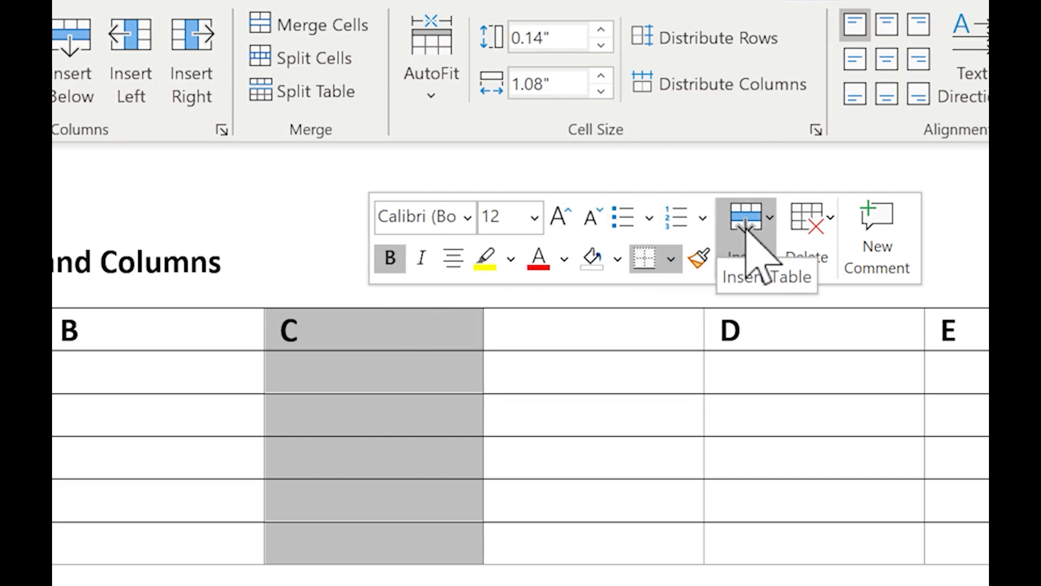
{"action": "left_click", "coordinate": [759, 260]}
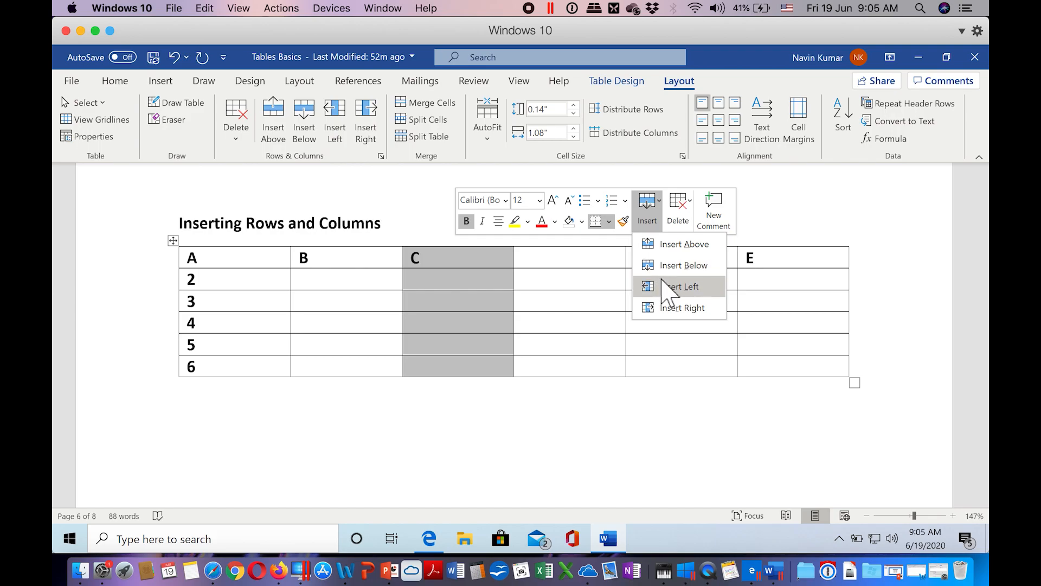
{"action": "left_click", "coordinate": [662, 288]}
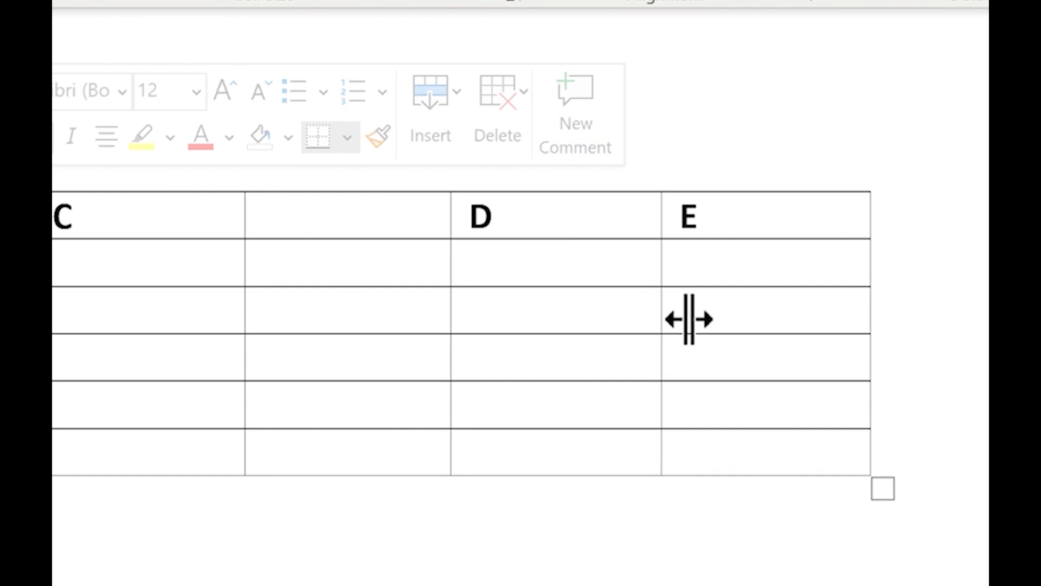
Step: Insert two blank columns between columns D and E, and one blank column to the right of column E
{"action": "left_click", "coordinate": [682, 214]}
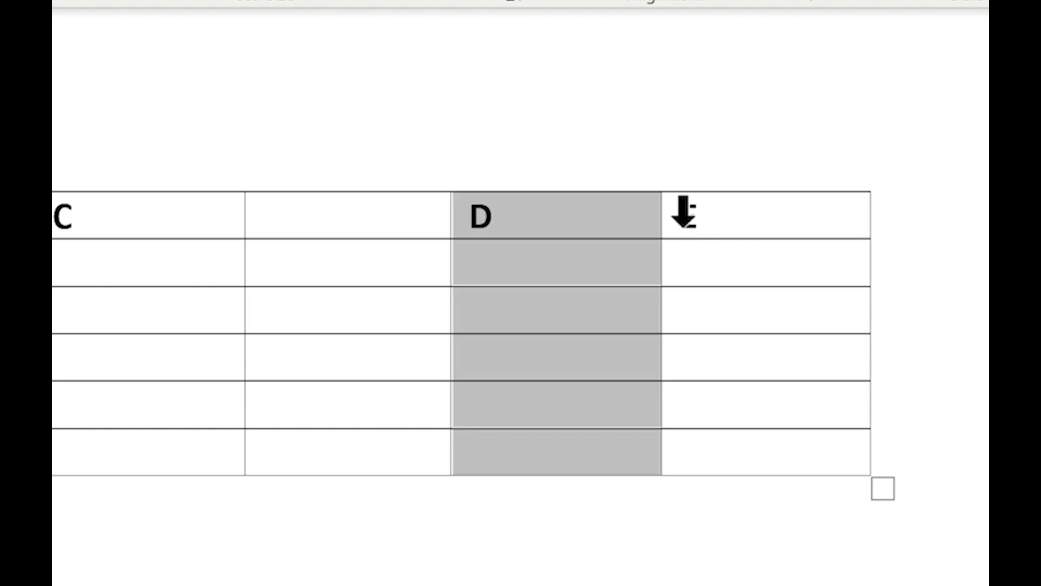
{"action": "left_click", "coordinate": [708, 314]}
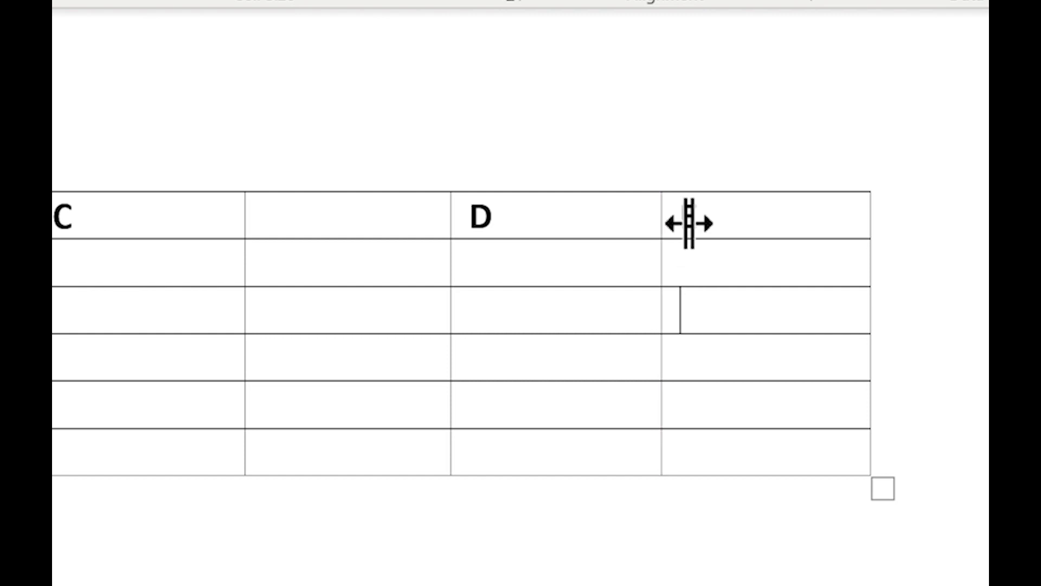
{"action": "mouse_move", "coordinate": [661, 190]}
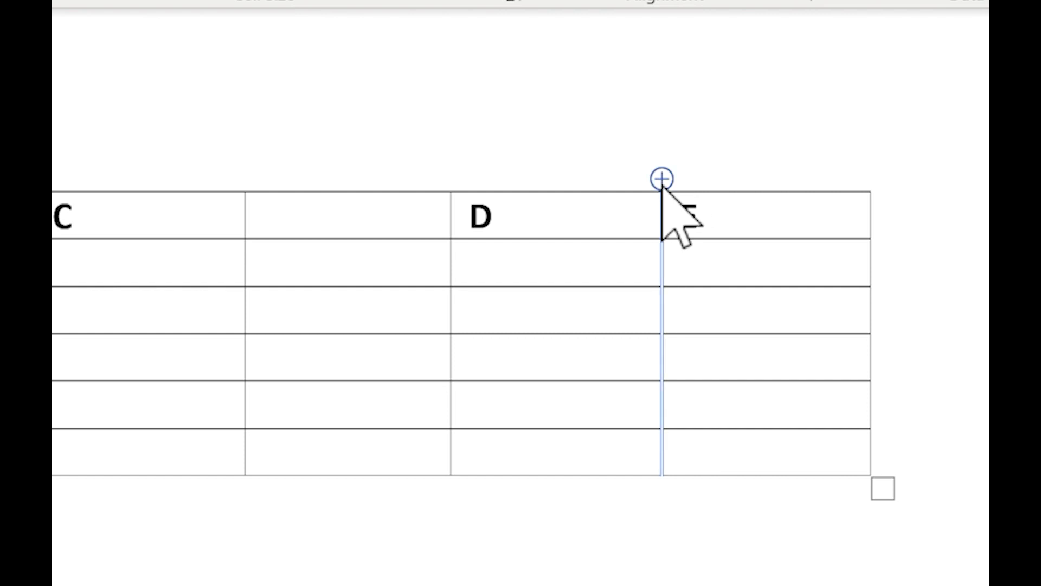
{"action": "left_click", "coordinate": [662, 181]}
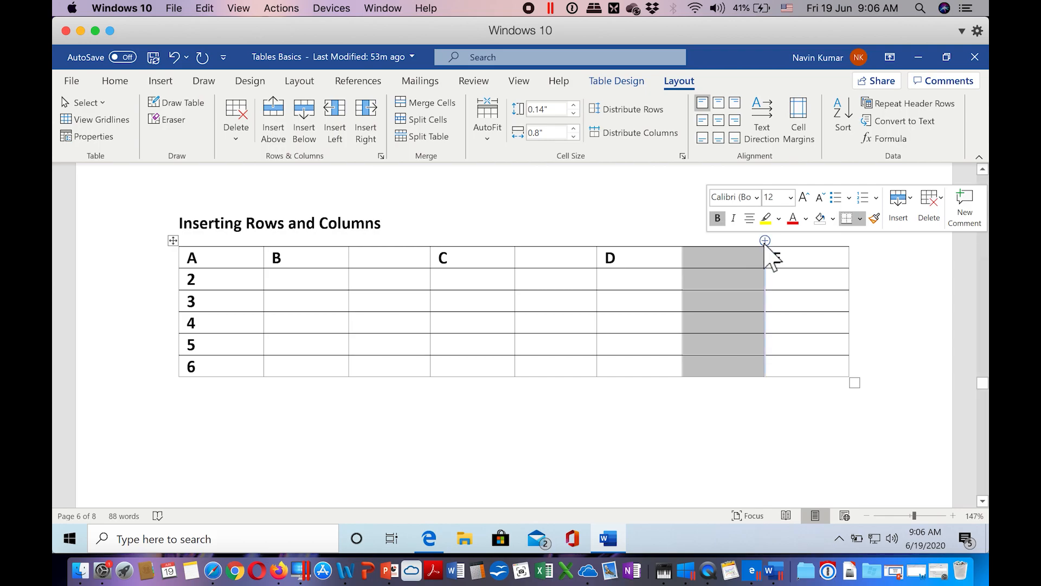
{"action": "left_click", "coordinate": [764, 240]}
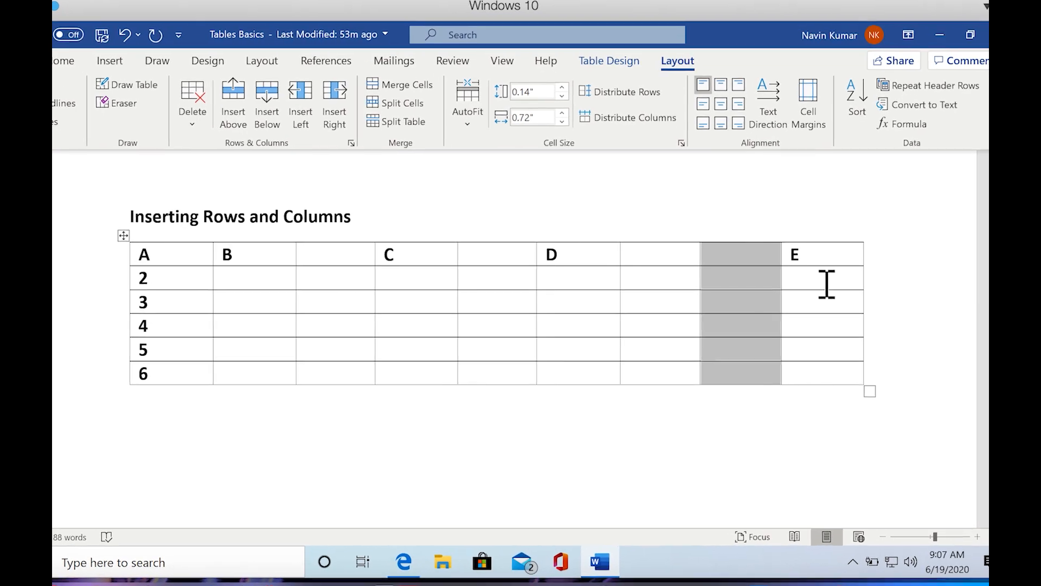
{"action": "left_click", "coordinate": [874, 281]}
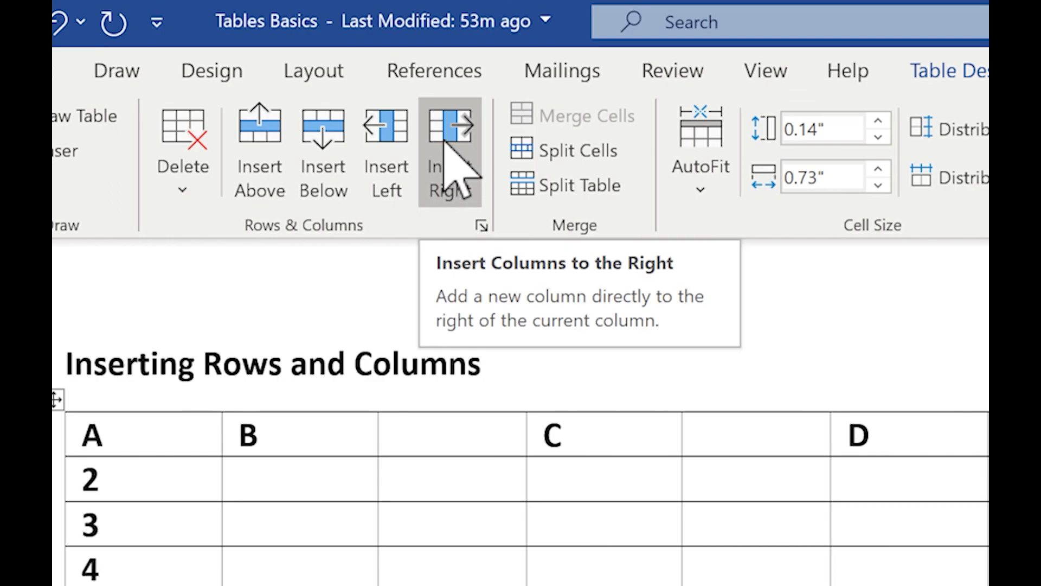
{"action": "left_click", "coordinate": [446, 155]}
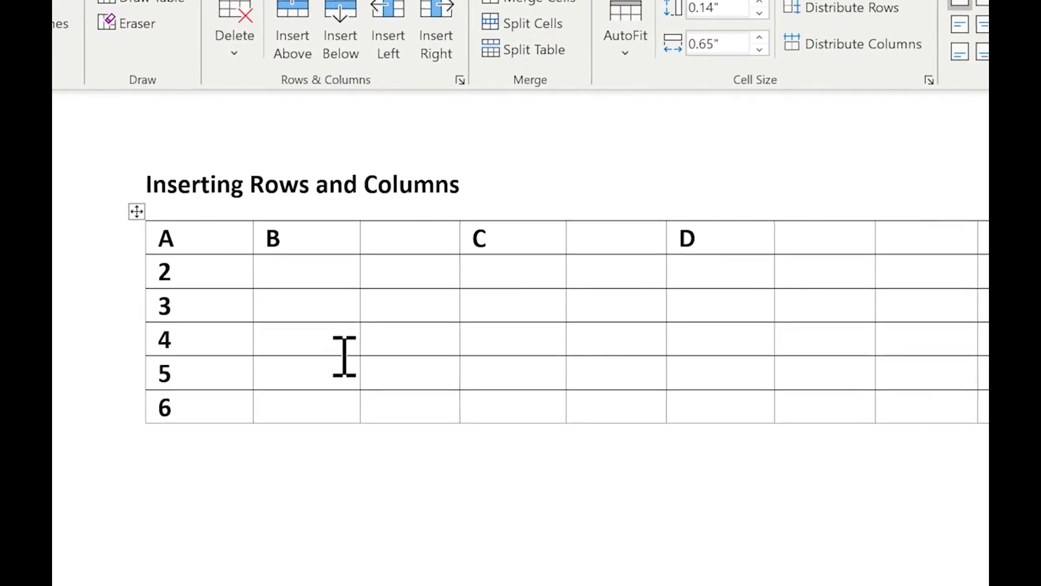
Step: Insert a blank row below row 4 and another blank row below row 2 of the table
{"action": "left_click", "coordinate": [301, 331]}
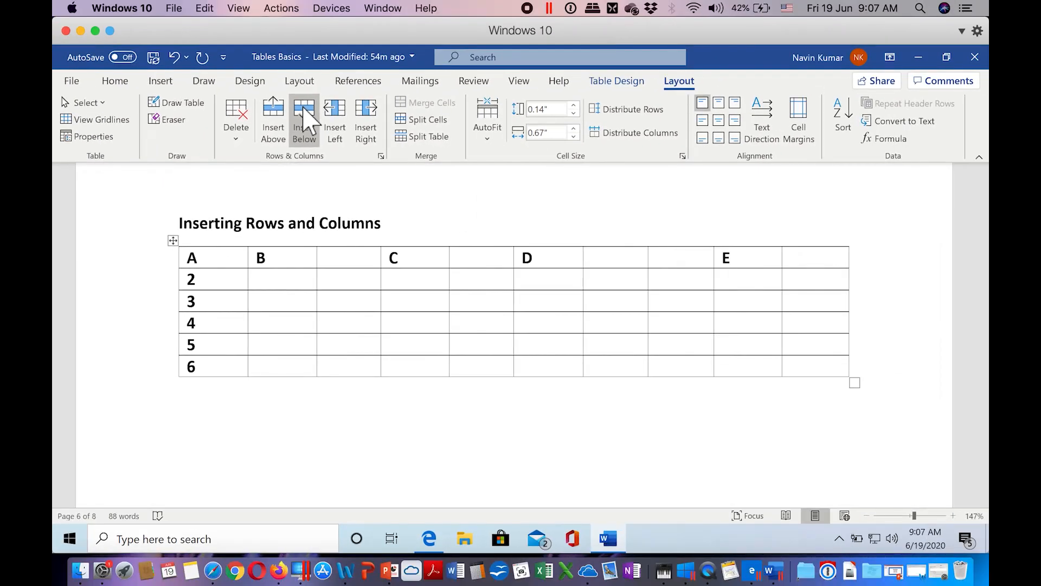
{"action": "left_click", "coordinate": [304, 116]}
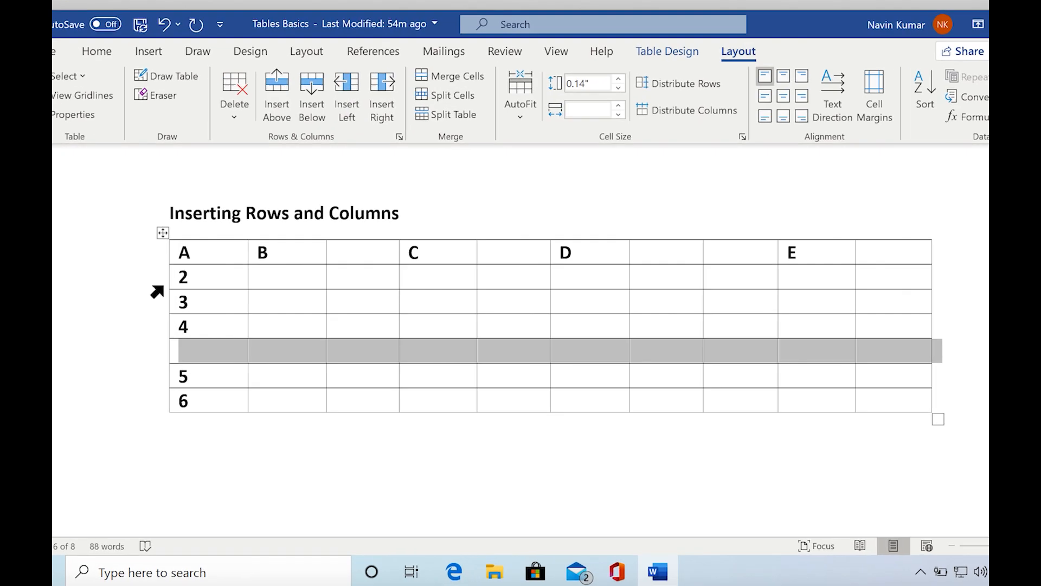
{"action": "left_click", "coordinate": [168, 292]}
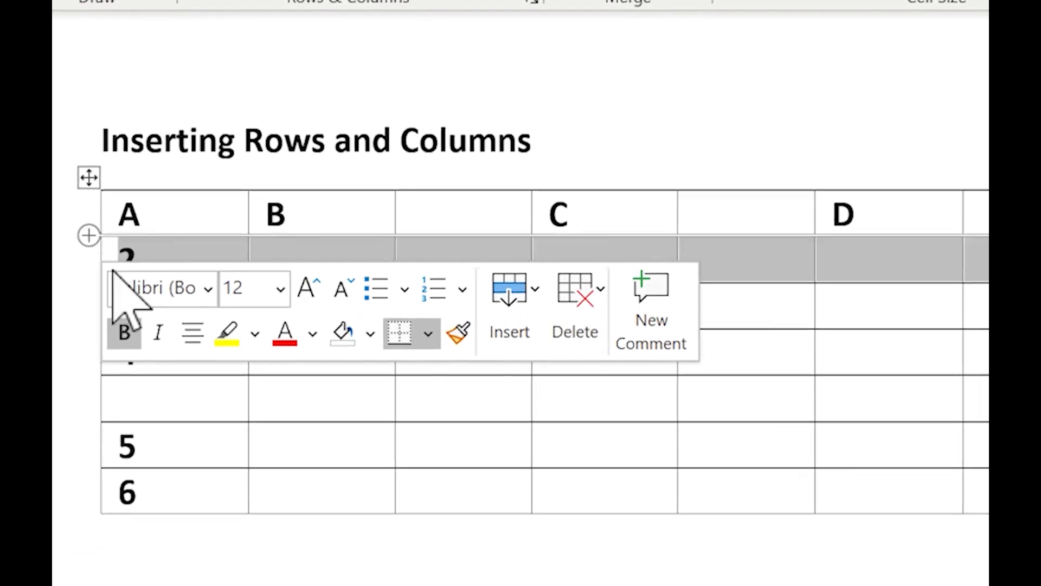
{"action": "left_click", "coordinate": [517, 294]}
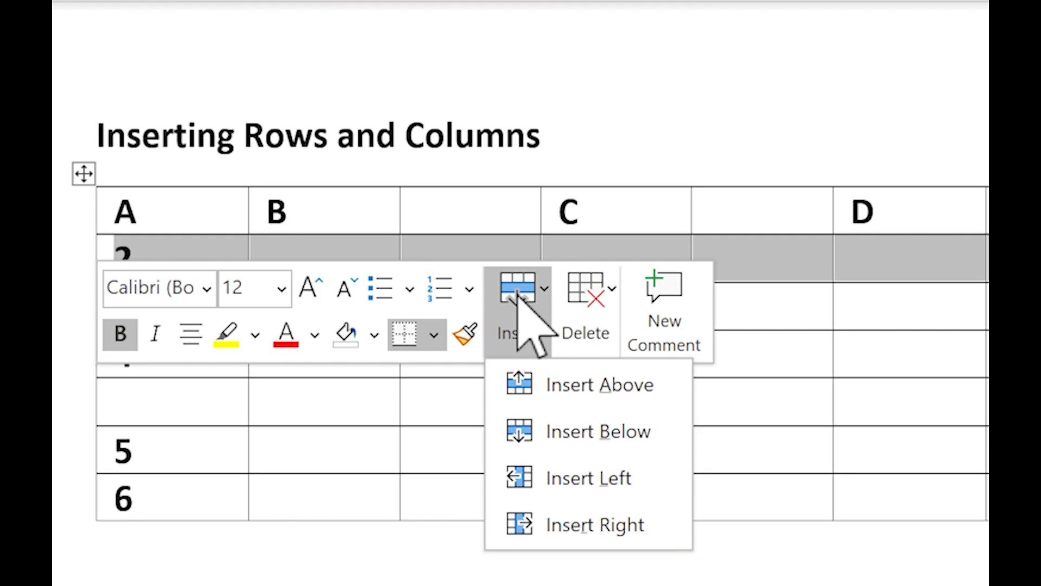
{"action": "left_click", "coordinate": [536, 423]}
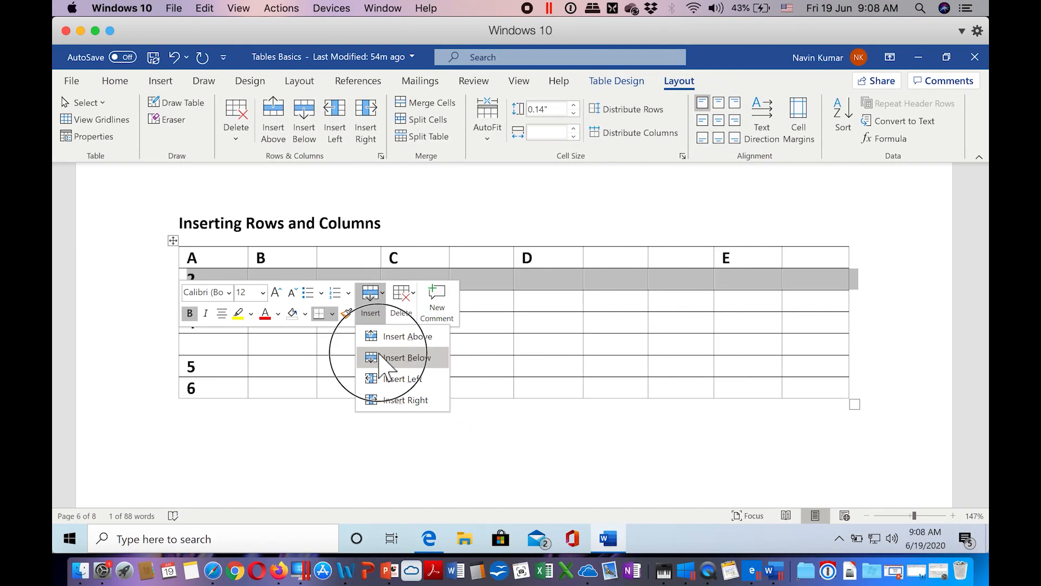
Step: Insert two blank rows at the border between rows 3 and 4 of the table
{"action": "left_click", "coordinate": [551, 305]}
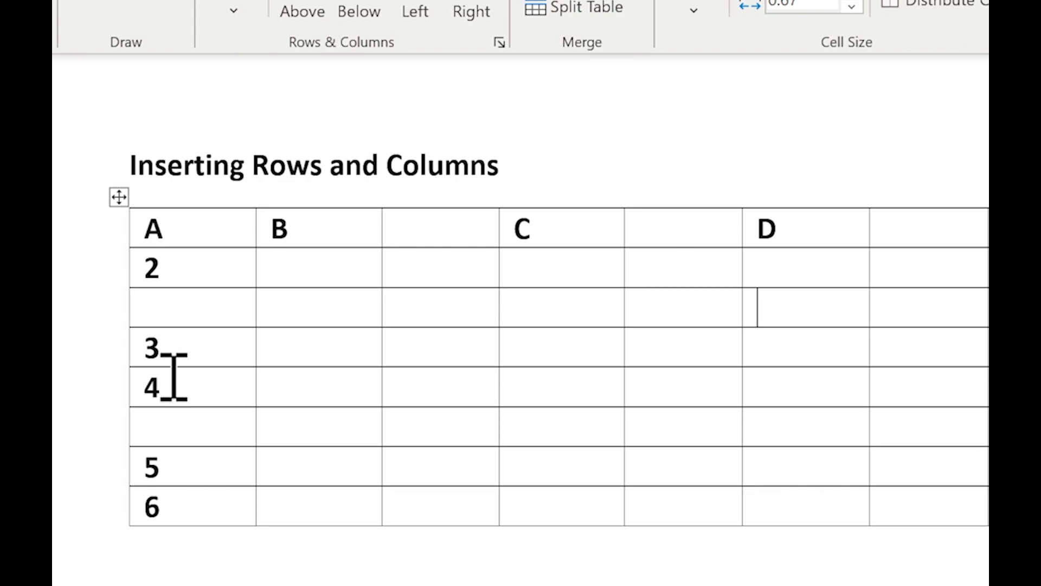
{"action": "mouse_move", "coordinate": [124, 370]}
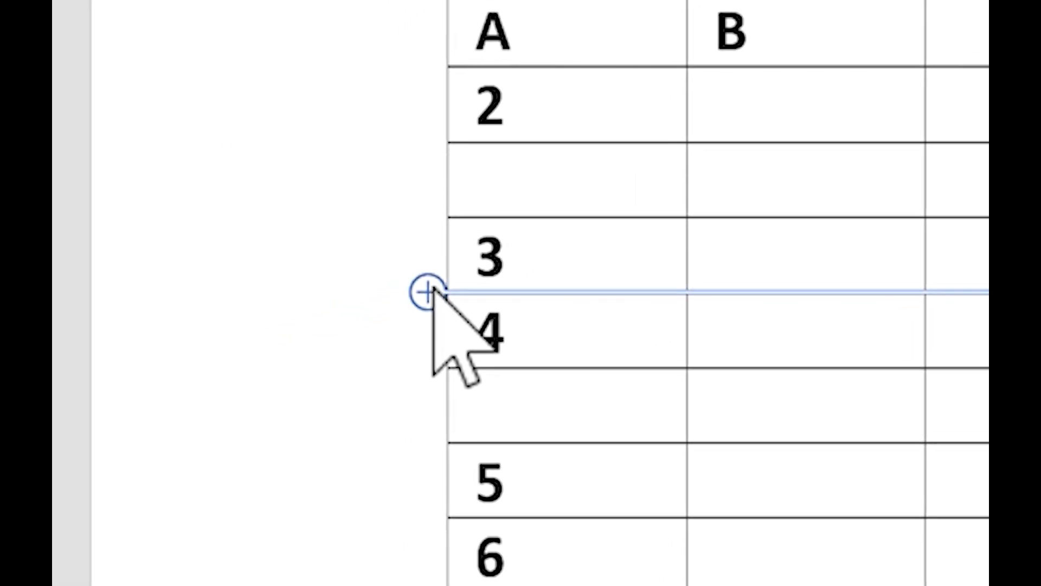
{"action": "left_click", "coordinate": [427, 292]}
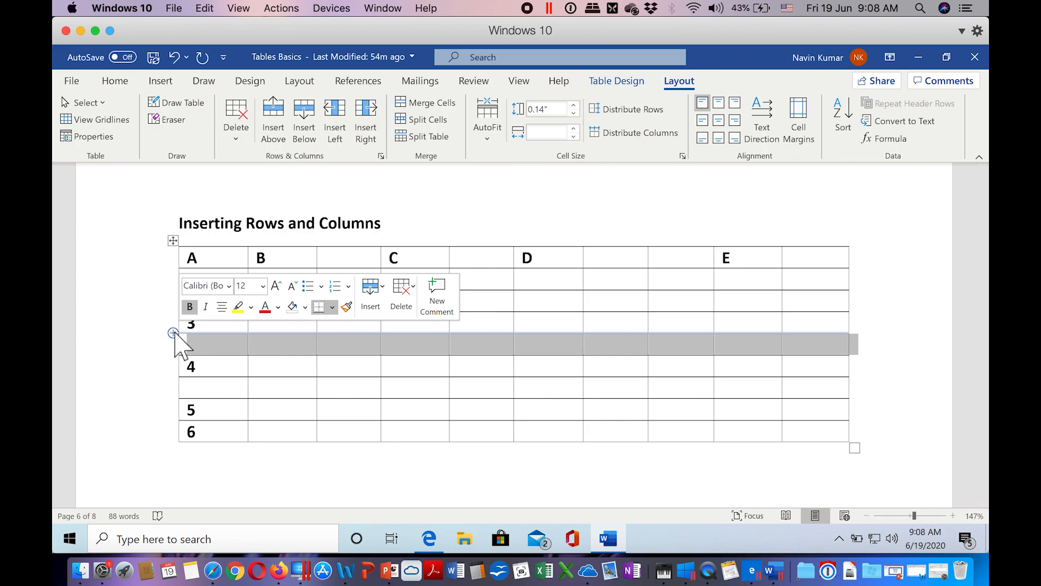
{"action": "left_click", "coordinate": [173, 332]}
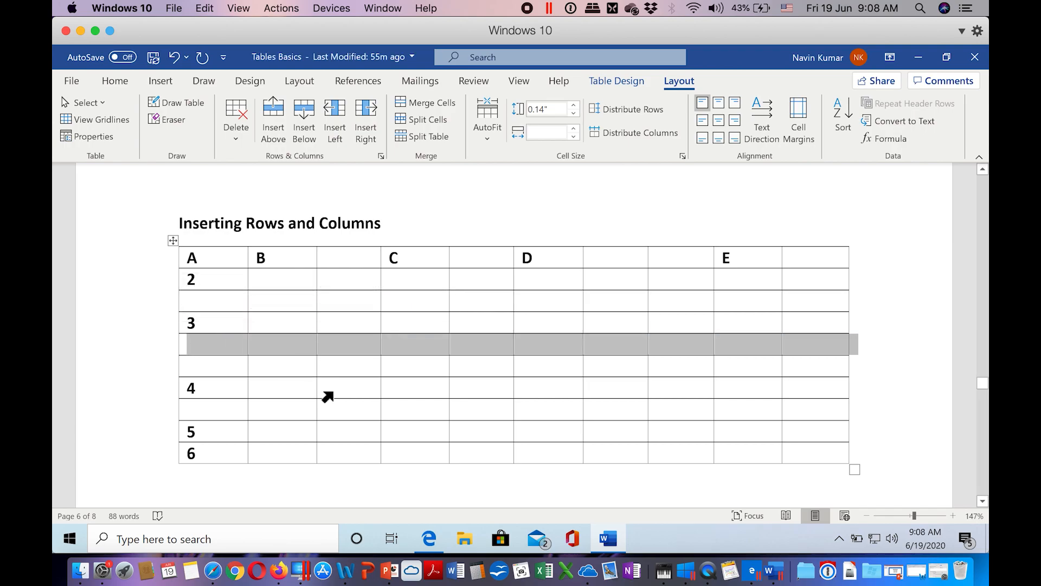
Step: Add two blank rows below row 6 at the end of the table
{"action": "left_click", "coordinate": [242, 458]}
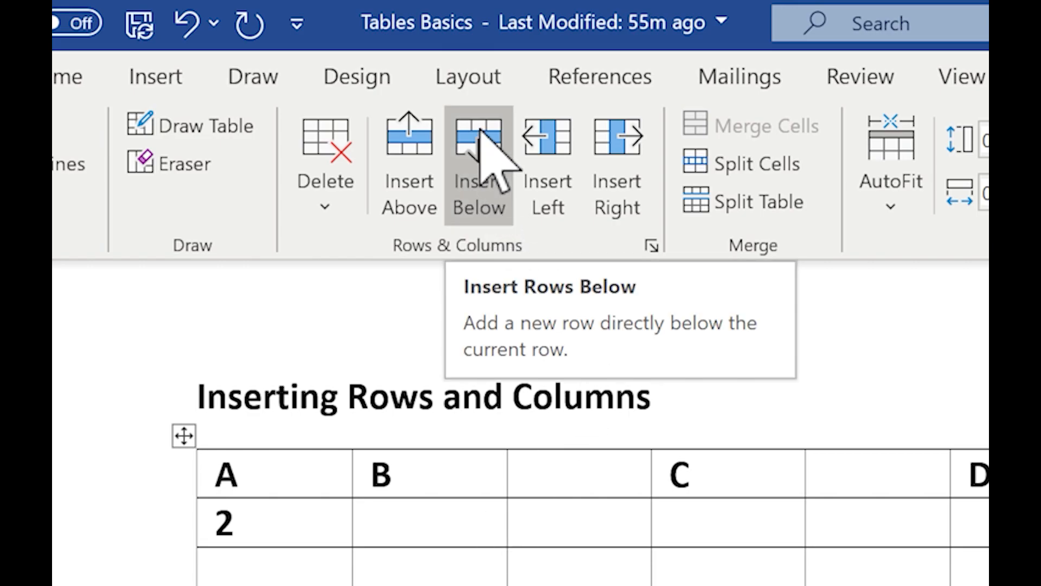
{"action": "left_click", "coordinate": [480, 160]}
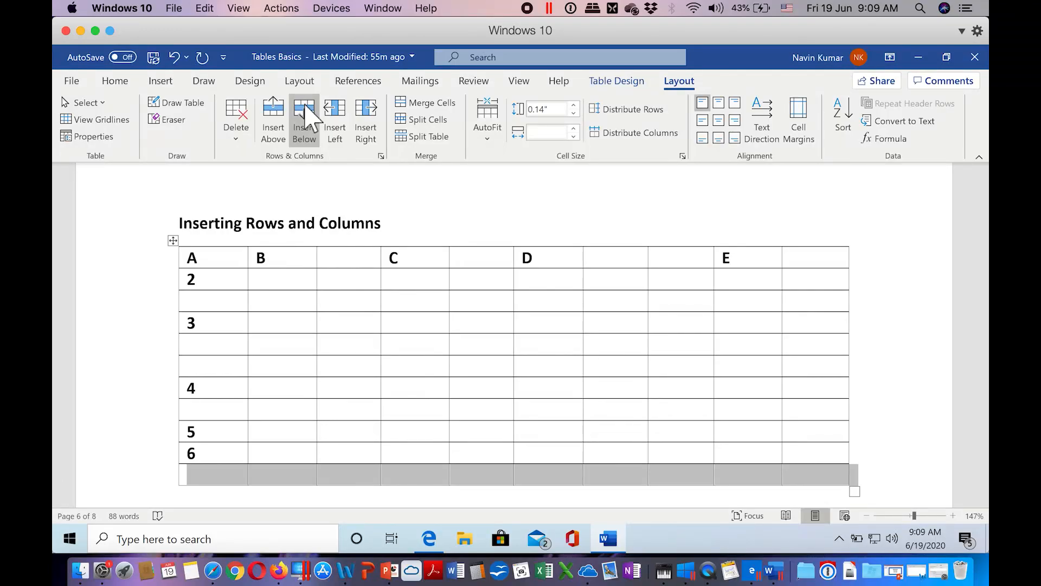
{"action": "left_click", "coordinate": [305, 115]}
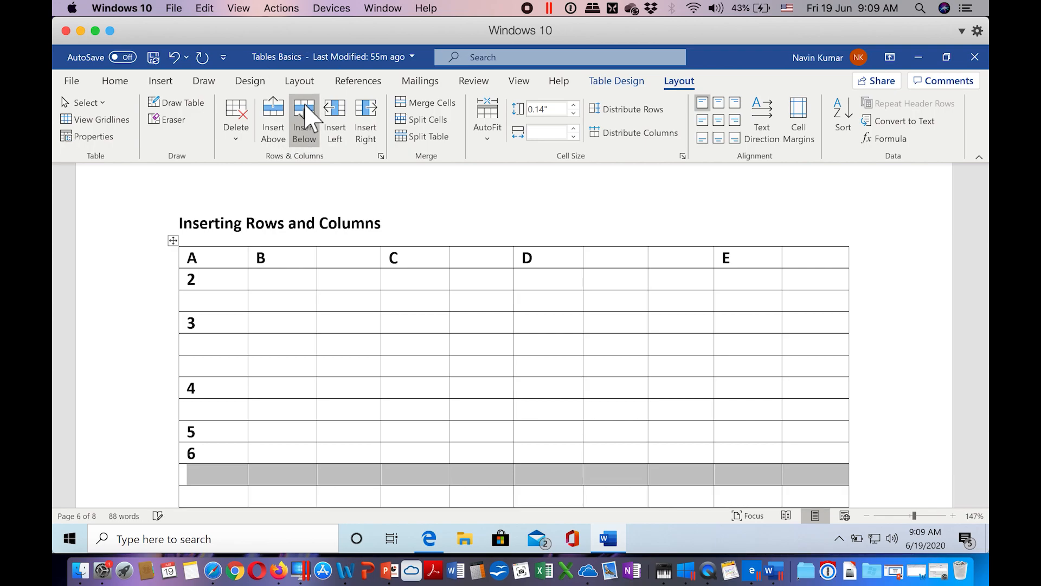
{"action": "scroll", "coordinate": [396, 359], "scroll_direction": "down", "scroll_amount": 3}
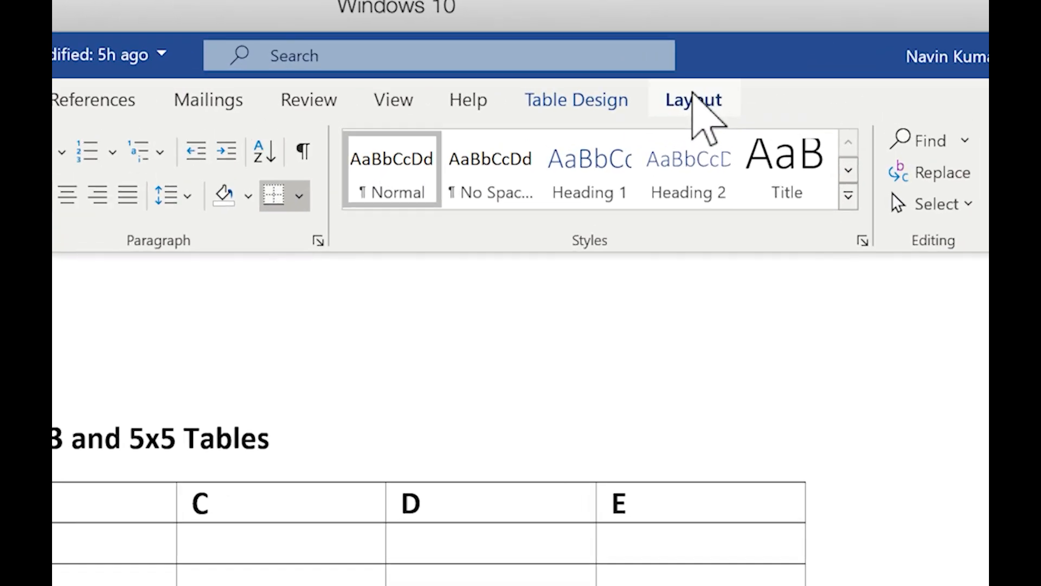
Step: Split the table with columns A to E into two separate tables at the current row
{"action": "left_click", "coordinate": [695, 97]}
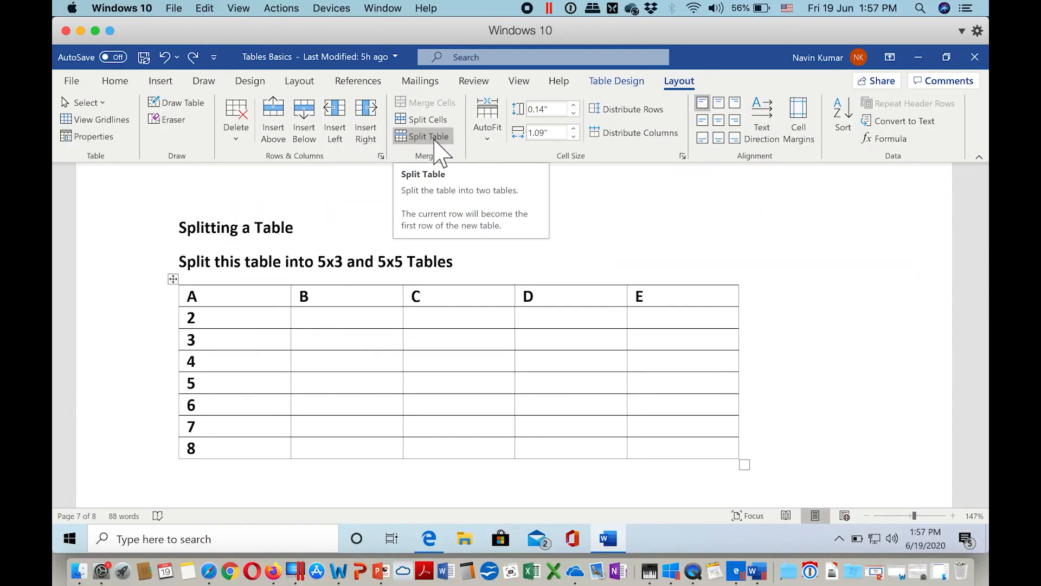
{"action": "left_click", "coordinate": [435, 140]}
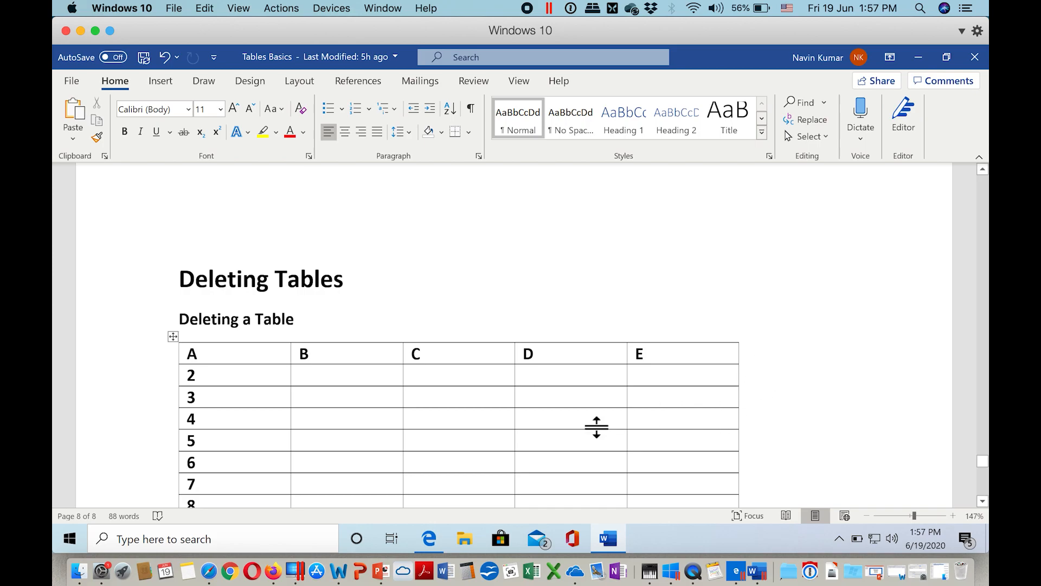
Step: Delete the entire table under the "Deleting a Table" heading and undo the deletion
{"action": "left_click", "coordinate": [379, 384]}
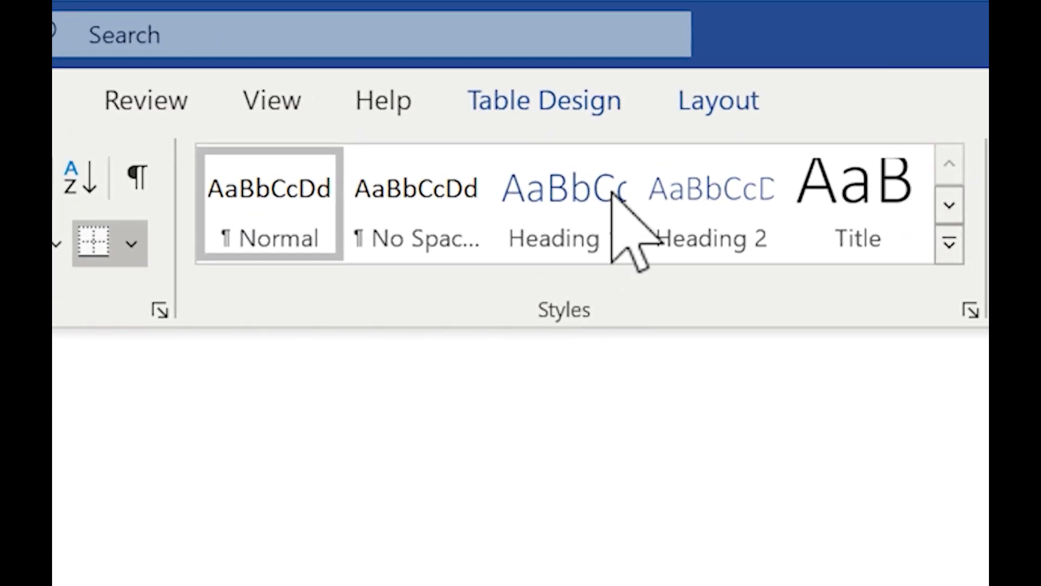
{"action": "left_click", "coordinate": [719, 100]}
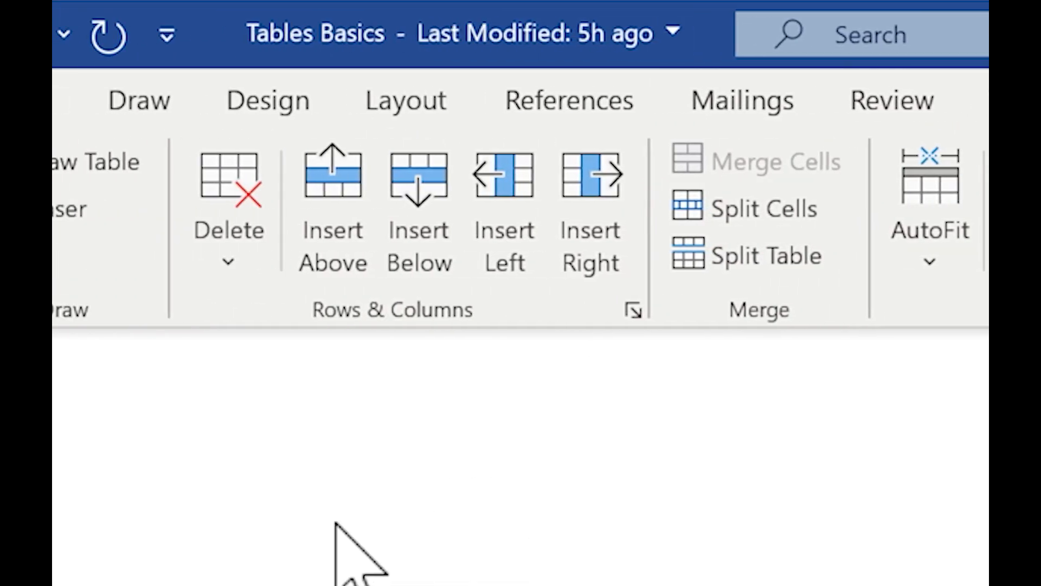
{"action": "left_click", "coordinate": [243, 181]}
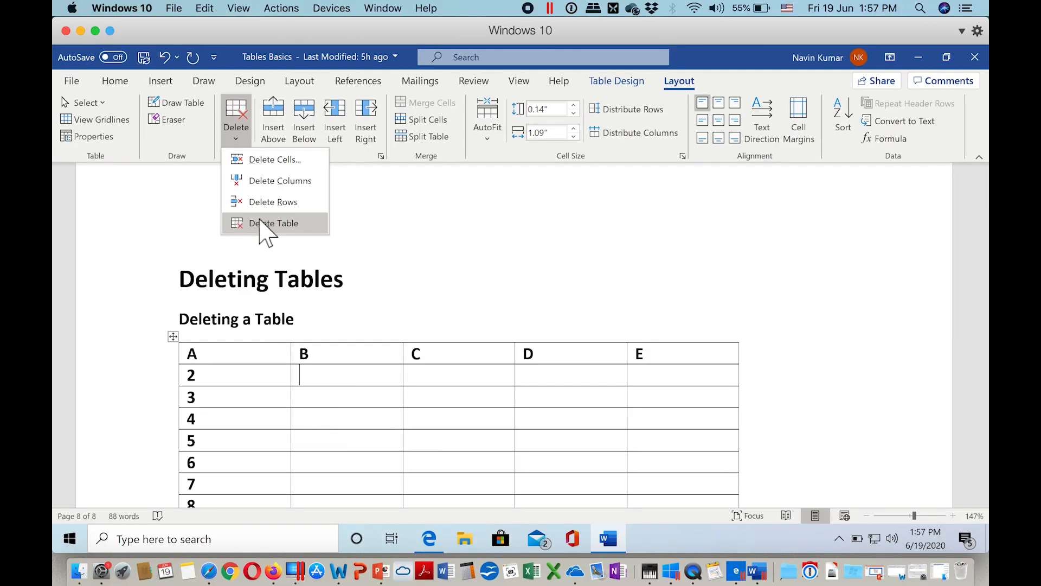
{"action": "left_click", "coordinate": [304, 498]}
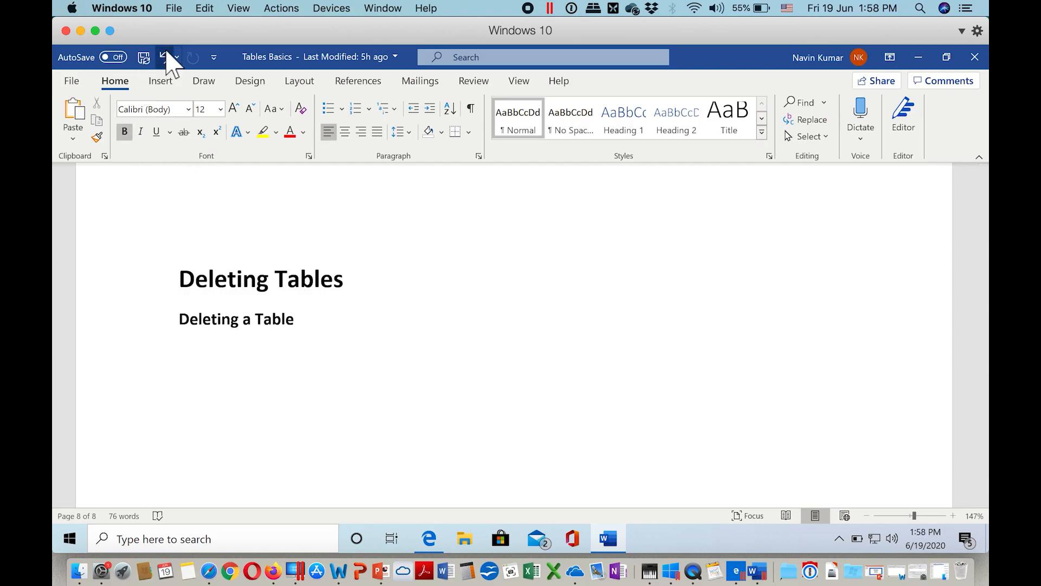
{"action": "left_click", "coordinate": [164, 56]}
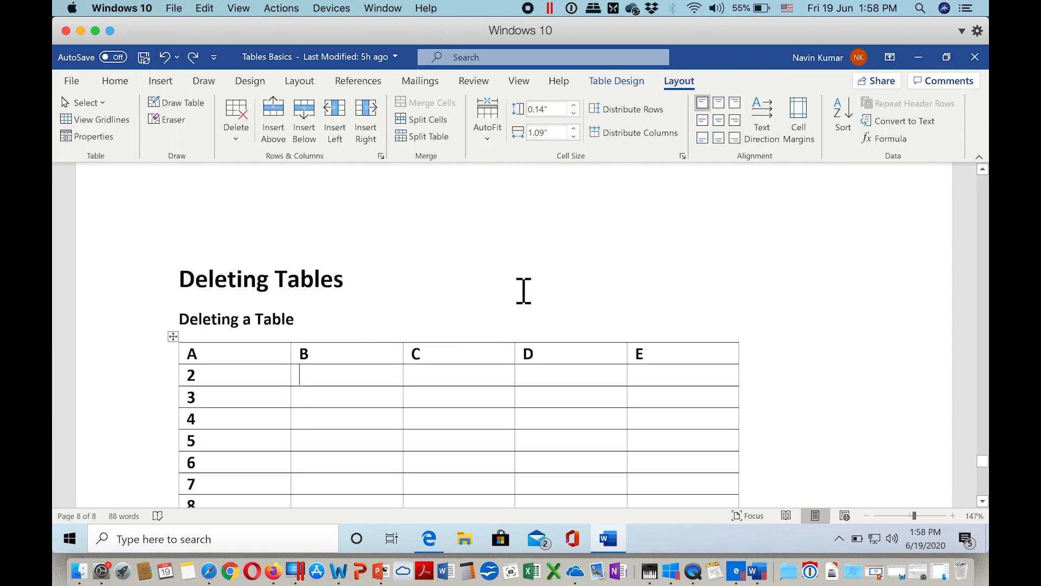
{"action": "left_click", "coordinate": [529, 291]}
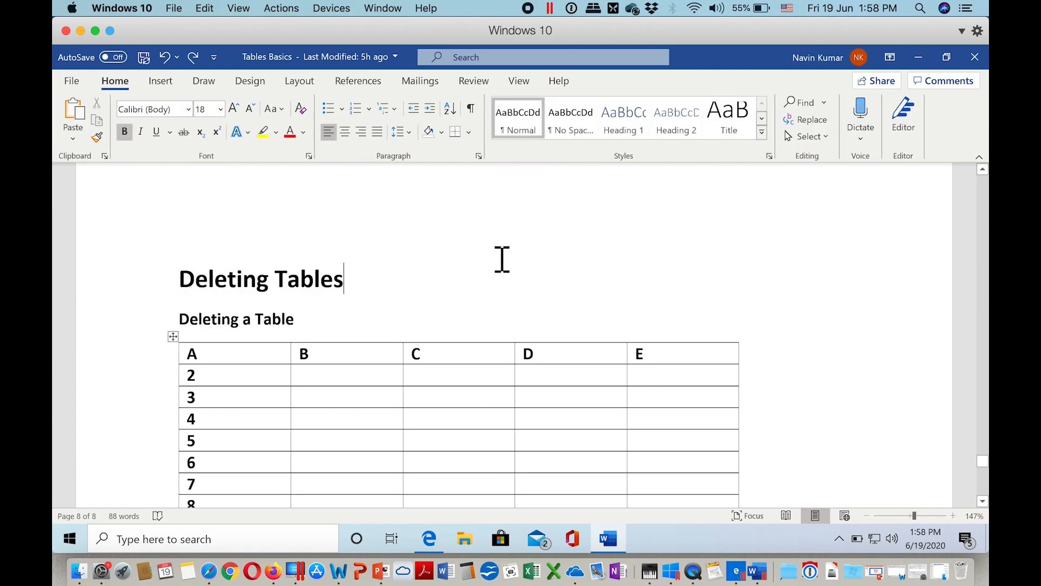
Step: Select the whole table under the "Deleting a Table" heading and delete it
{"action": "left_click", "coordinate": [465, 383]}
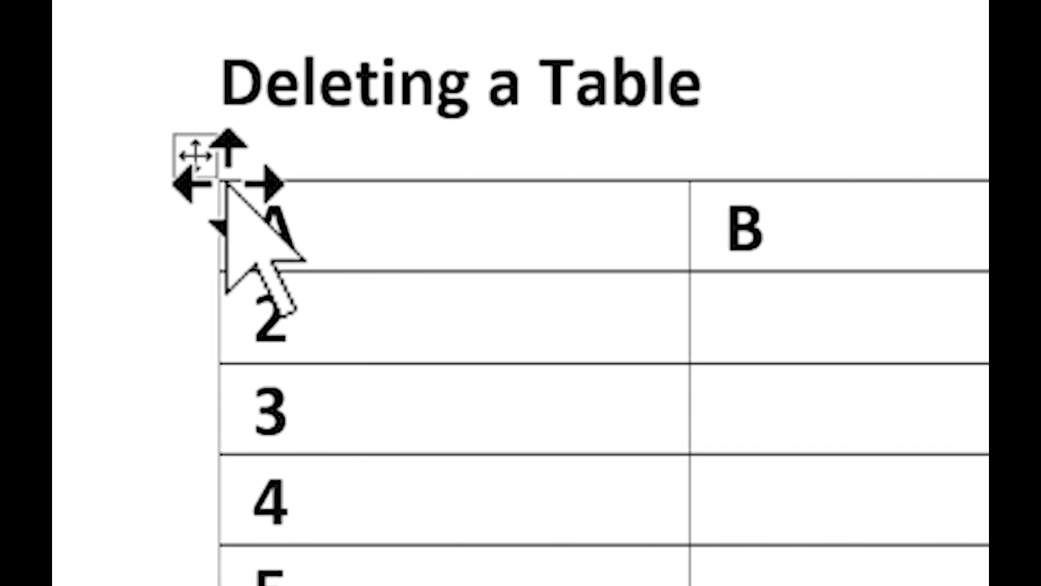
{"action": "left_click", "coordinate": [227, 181]}
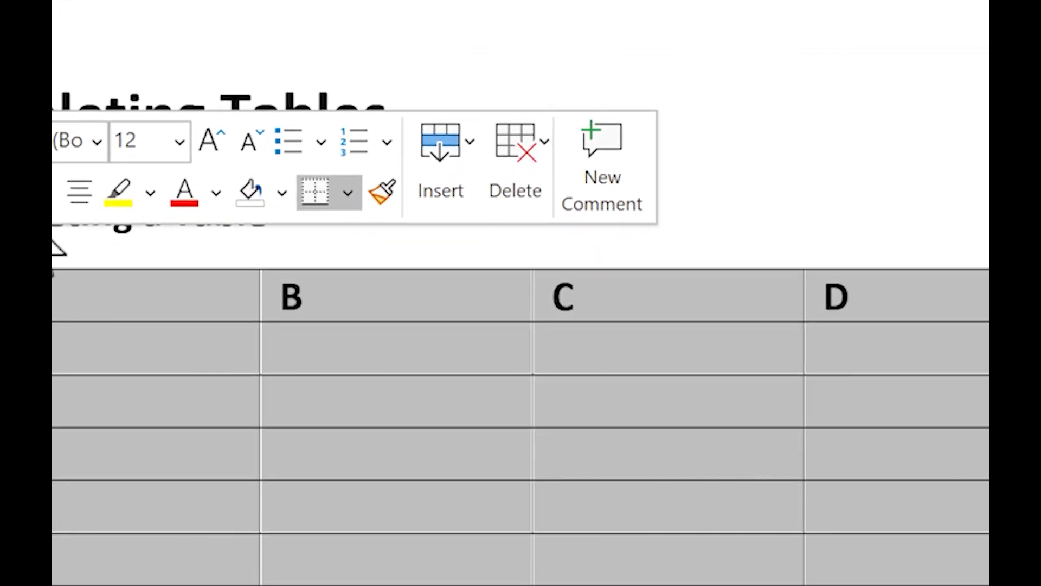
{"action": "left_click", "coordinate": [514, 139]}
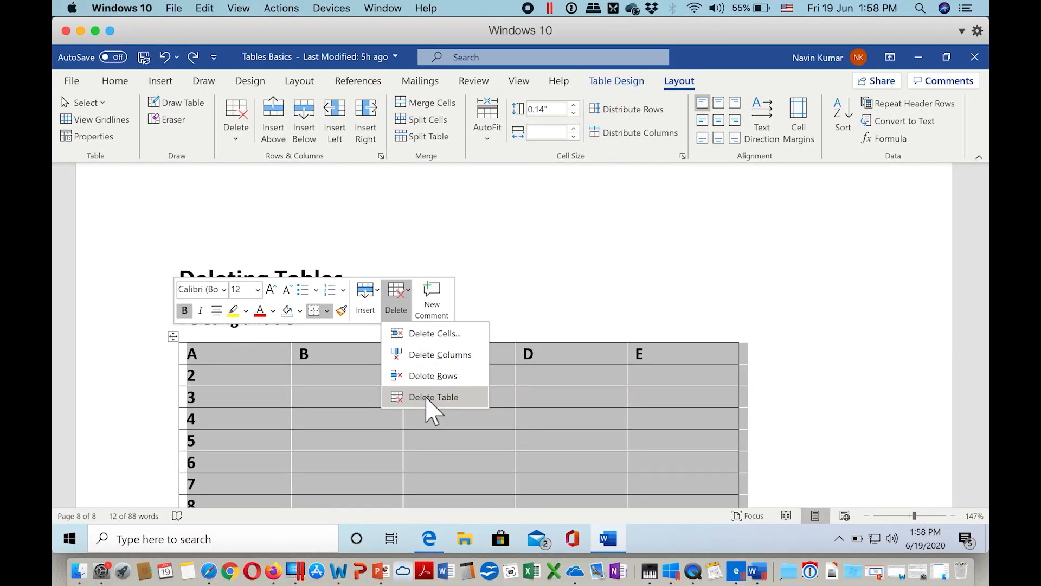
{"action": "left_click", "coordinate": [578, 404]}
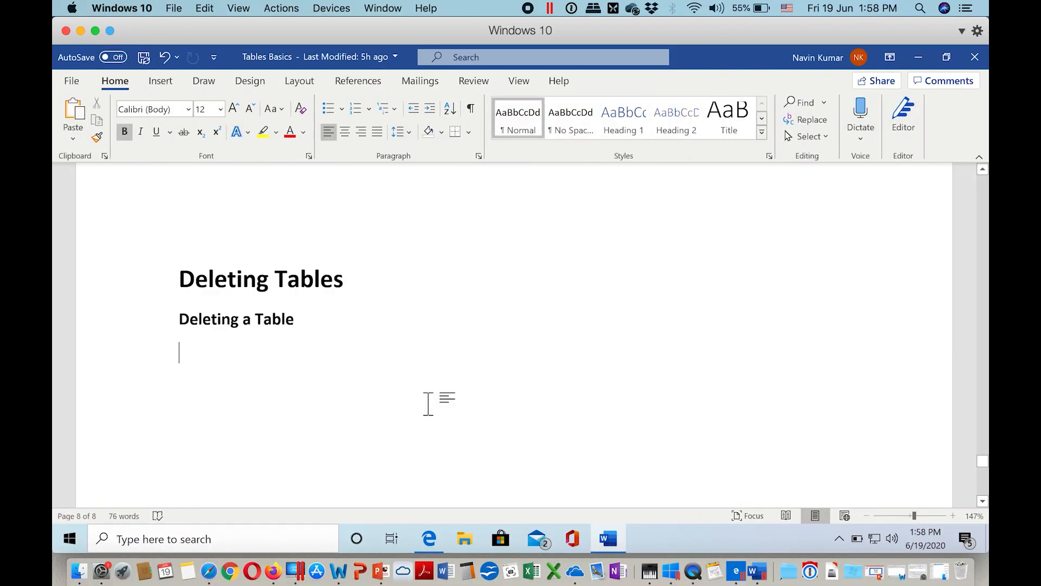